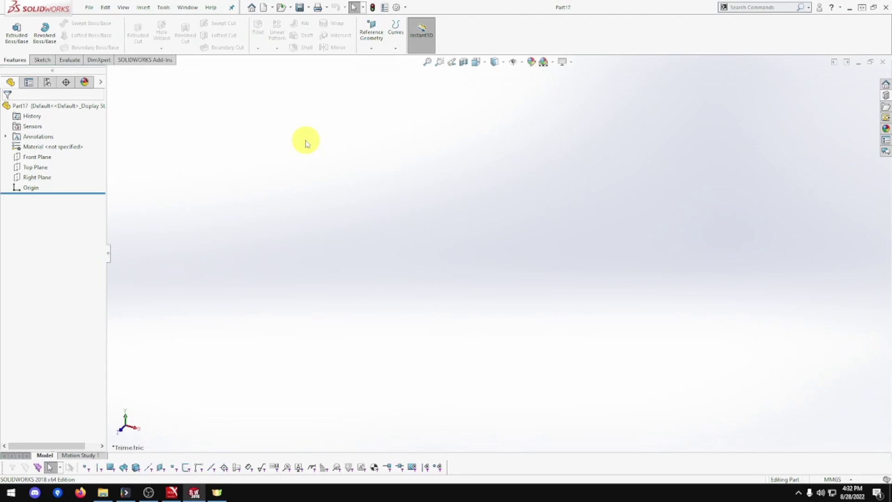
Step: On the Front Plane, sketch a semicircular arc of about 36 mm radius centred on the origin, bulging left with vertically aligned endpoints
right_click(37, 157)
click(46, 145)
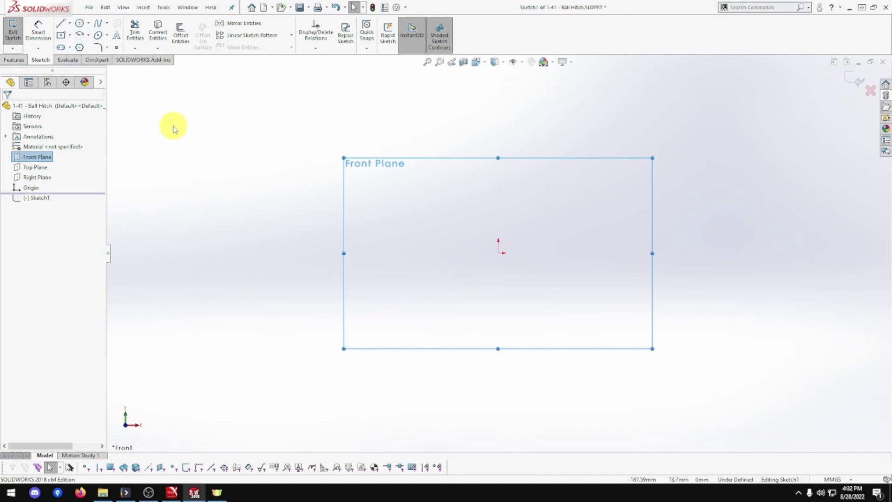
click(83, 37)
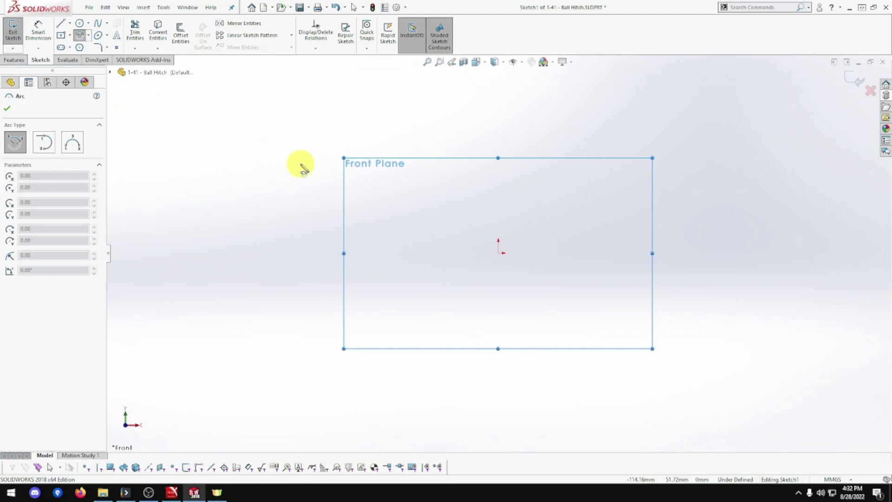
click(498, 253)
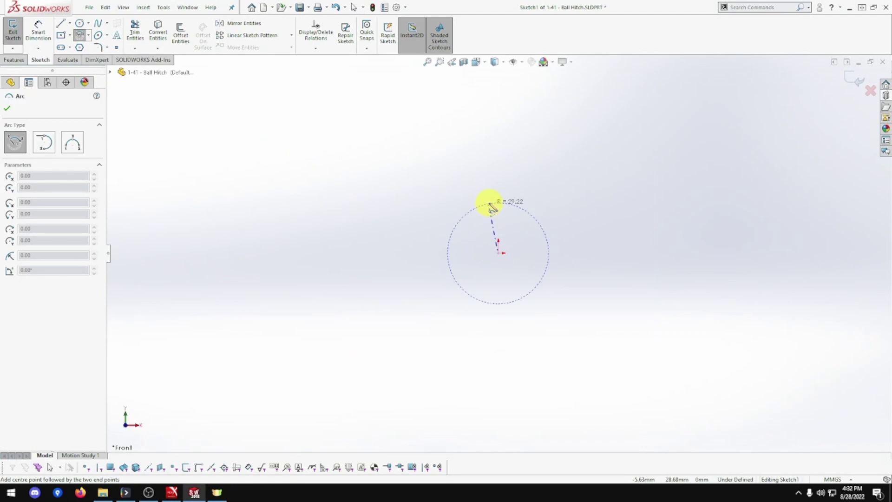
click(498, 192)
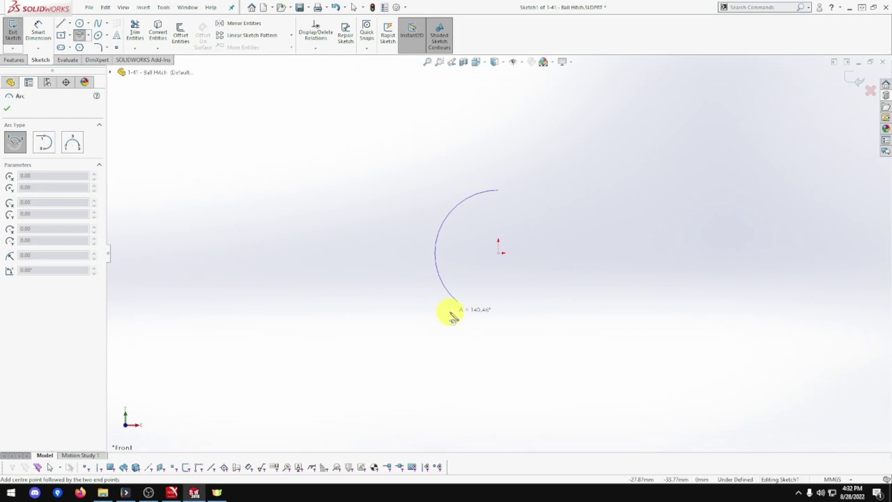
click(498, 317)
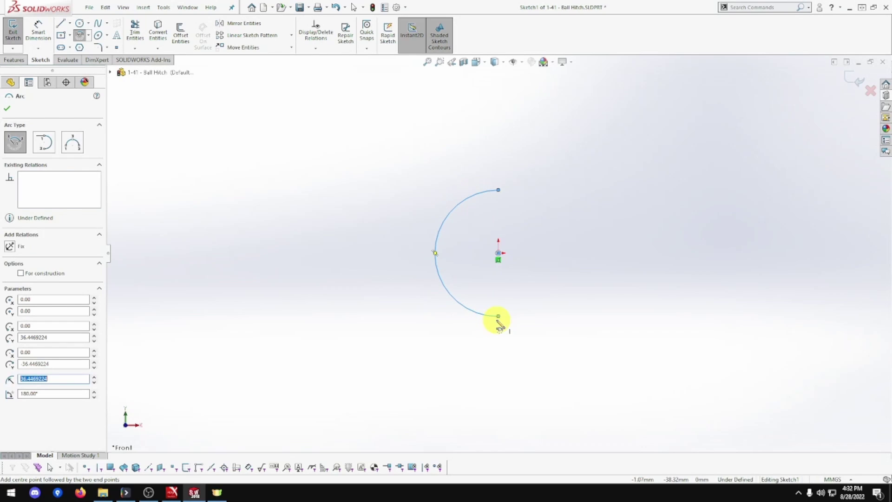
Step: Close the semicircle with a vertical line joining the arc's two endpoints through the origin
click(61, 23)
click(498, 190)
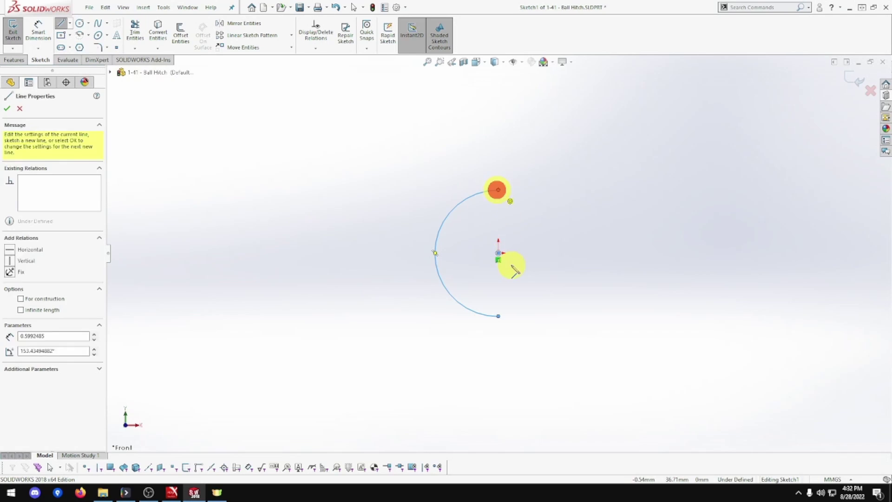
click(498, 316)
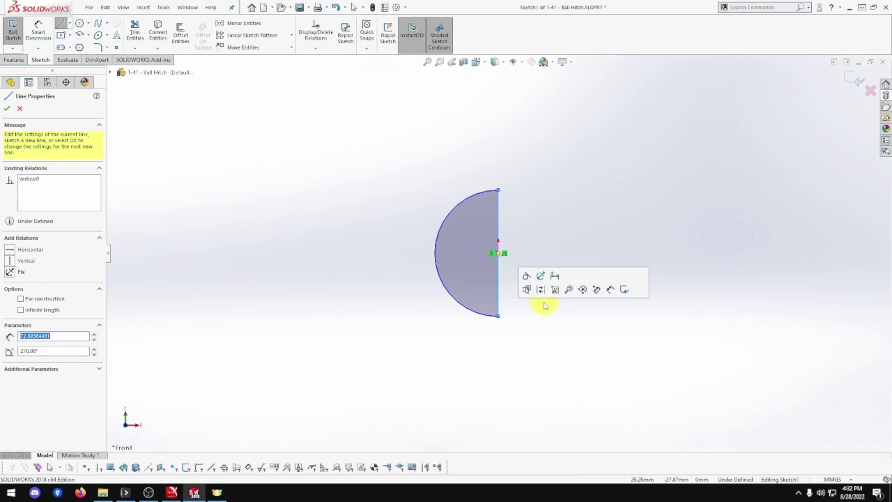
Step: Dimension the arc's radius to 25 mm
click(47, 42)
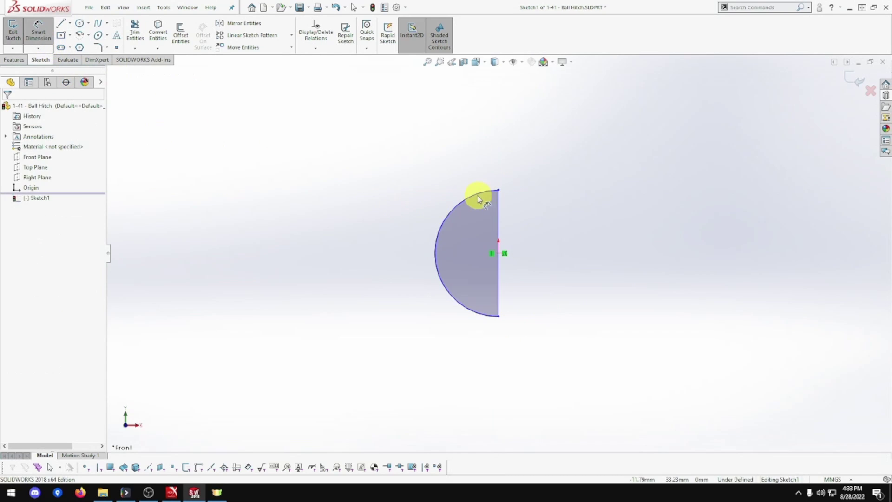
click(479, 194)
click(335, 151)
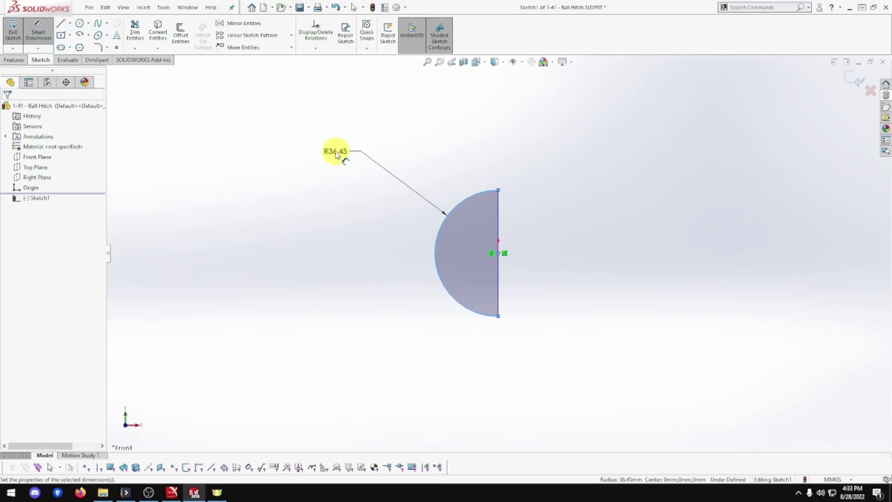
text(25)
key(Return)
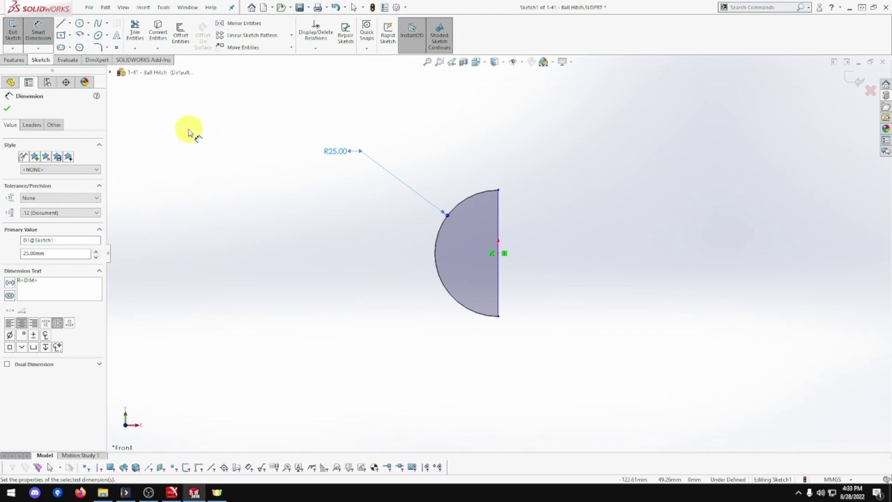
Step: Revolve the half-circle profile 360 degrees about its vertical straight line to form a solid sphere
click(19, 60)
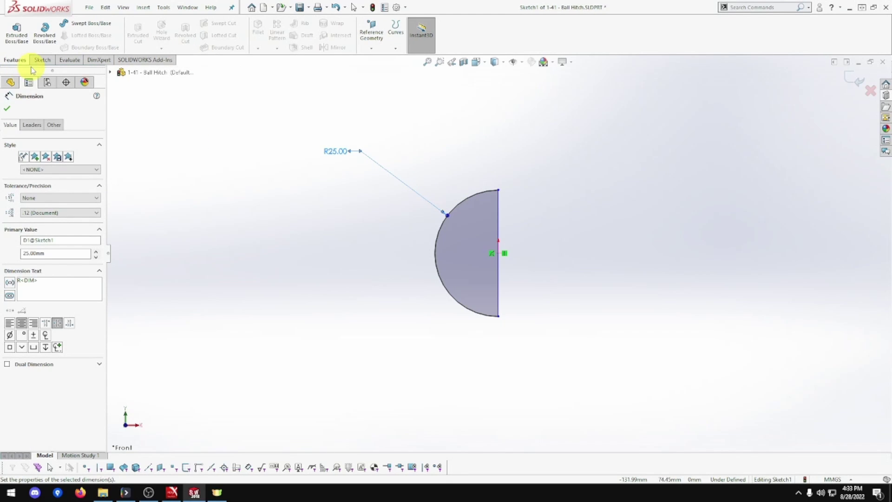
click(47, 41)
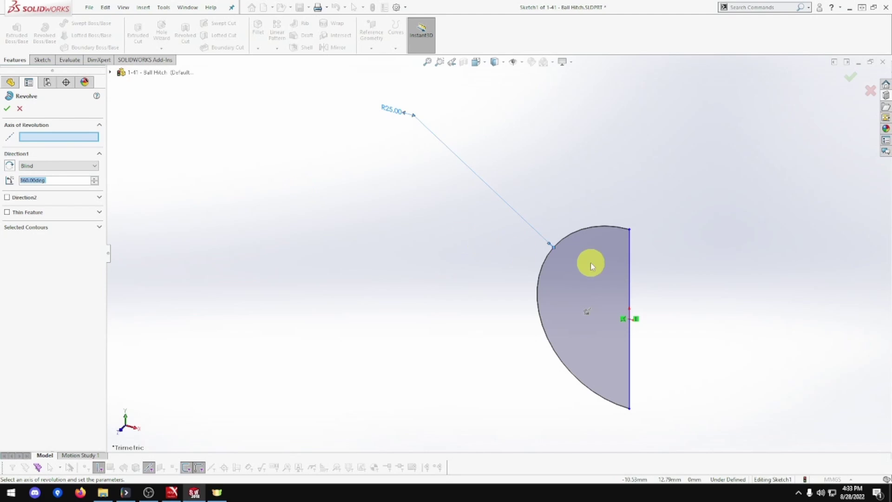
click(630, 272)
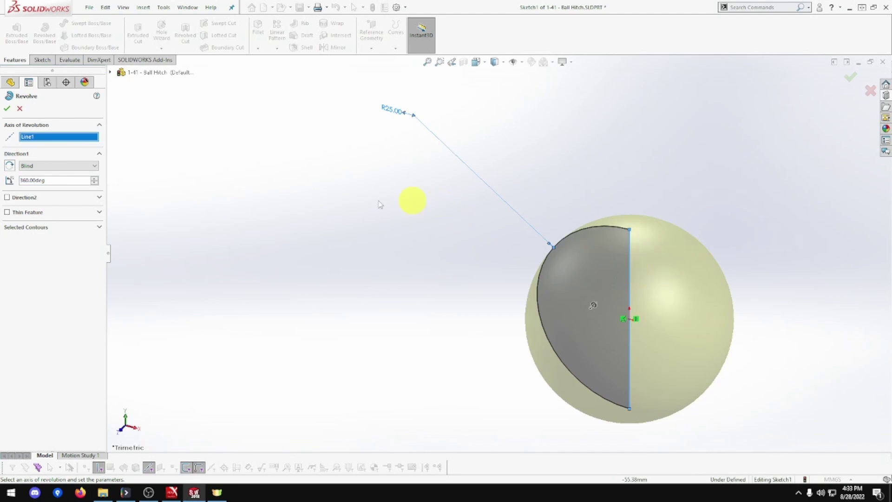
click(8, 108)
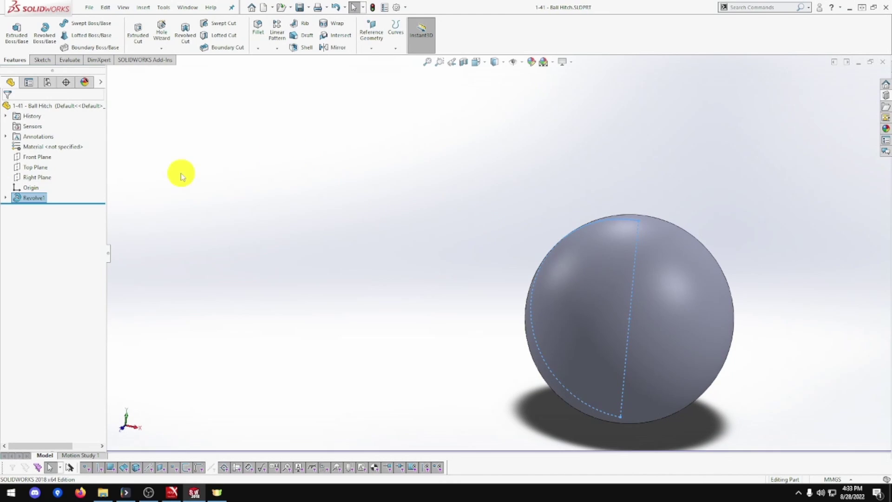
right_click(52, 155)
click(52, 146)
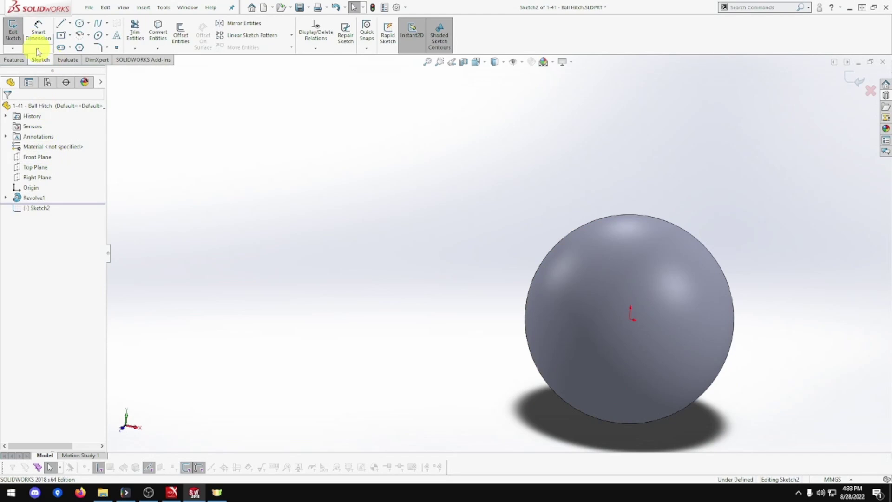
click(13, 30)
Step: Face the Front Plane squarely and sketch on it a corner rectangle about 75 by 21 mm, enclosing the sphere's lower end
right_click(37, 156)
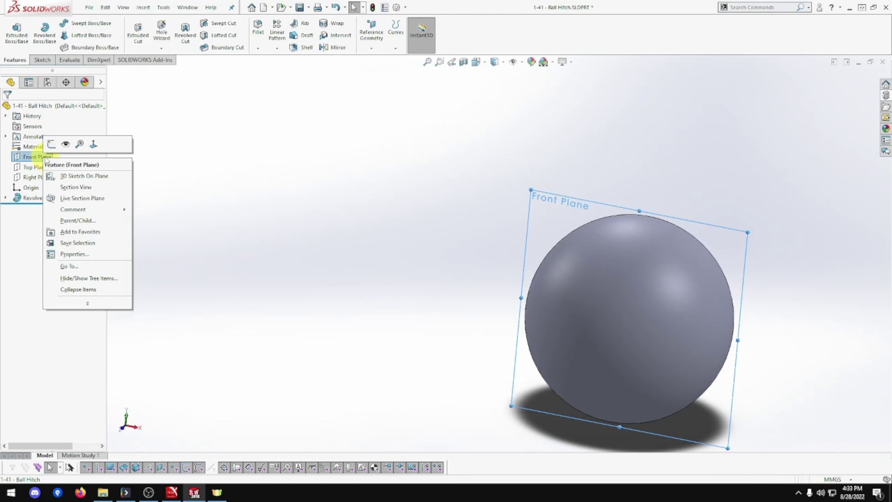
click(93, 144)
right_click(40, 157)
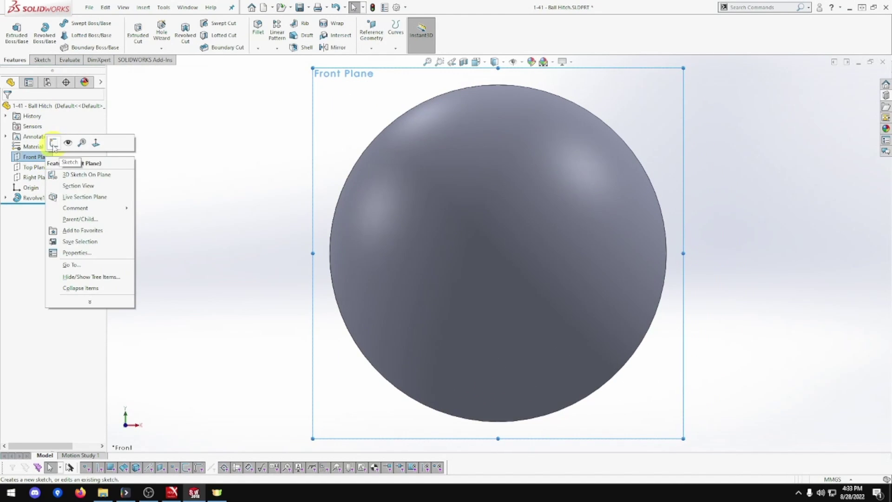
click(53, 143)
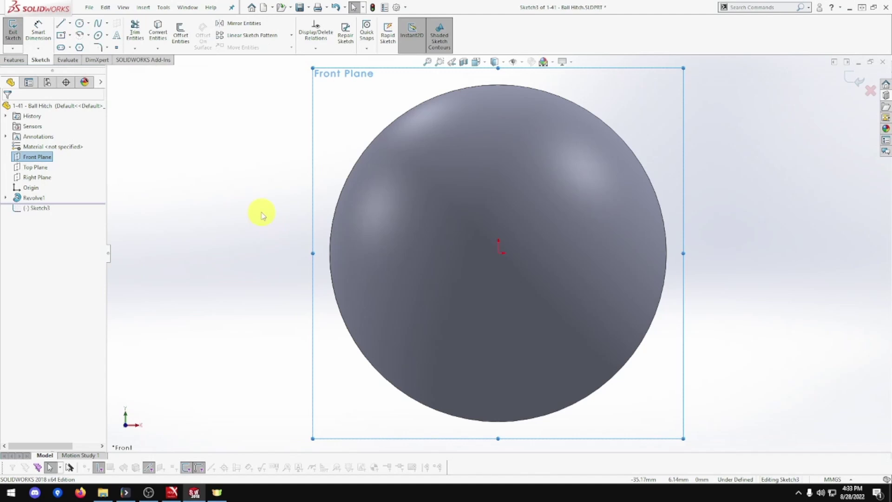
click(61, 35)
scroll(451, 245, up, 2)
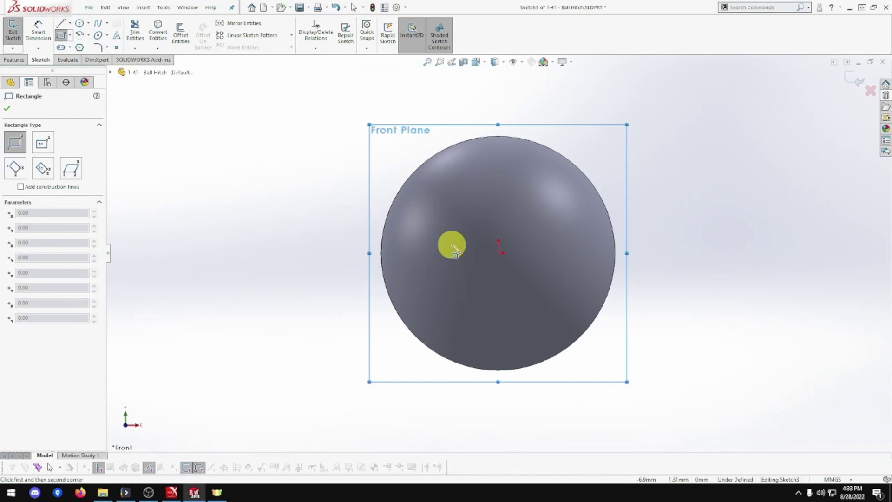
click(669, 402)
click(319, 303)
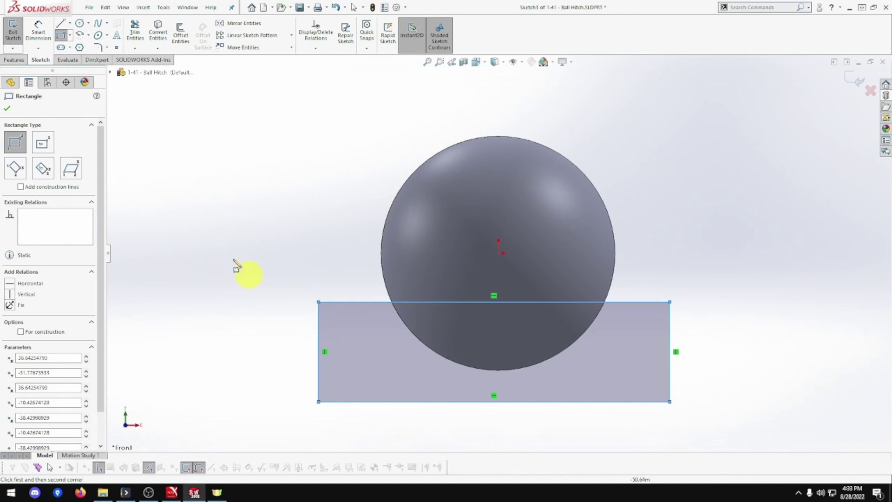
Step: Dimension the rectangle's upper edge 13 mm below the origin
click(39, 34)
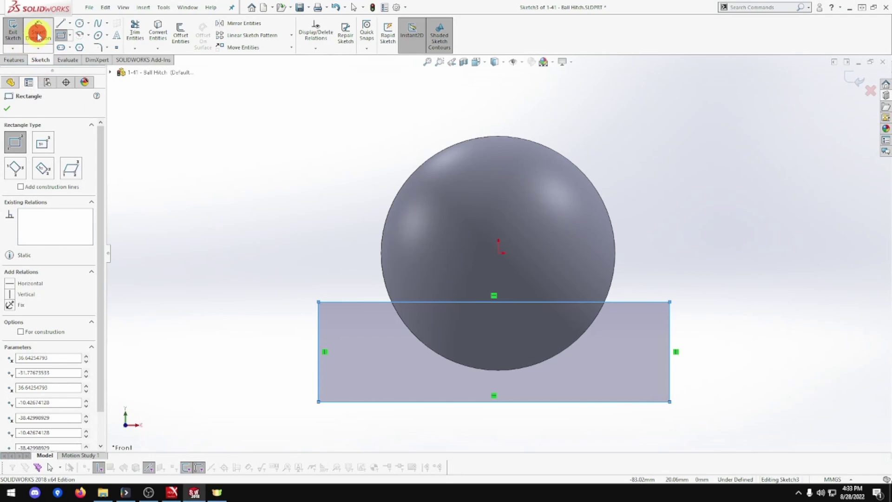
click(498, 255)
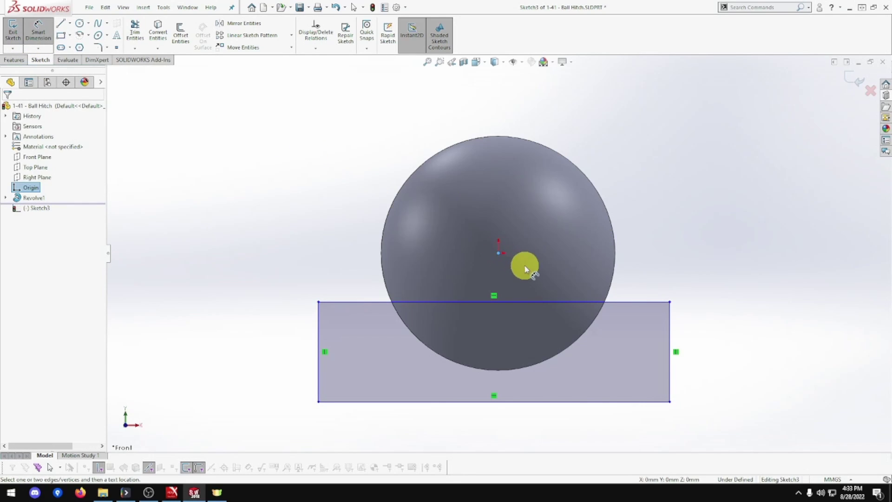
click(510, 302)
click(273, 276)
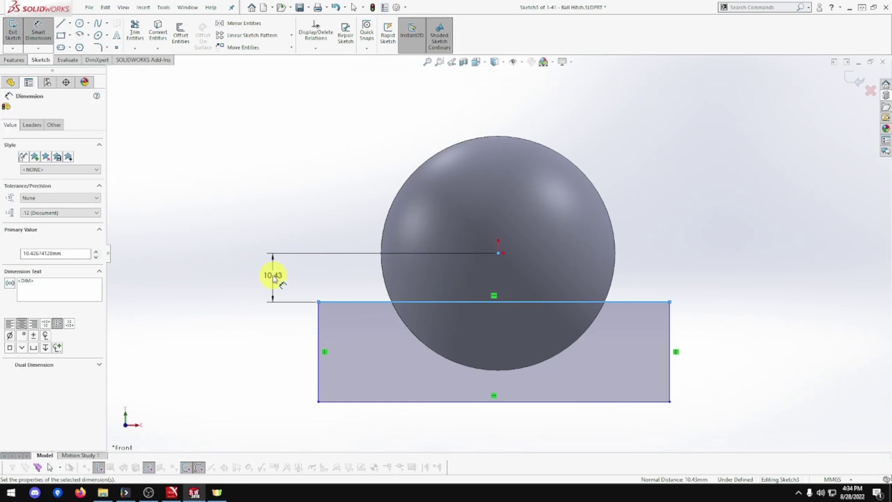
text(13)
key(Return)
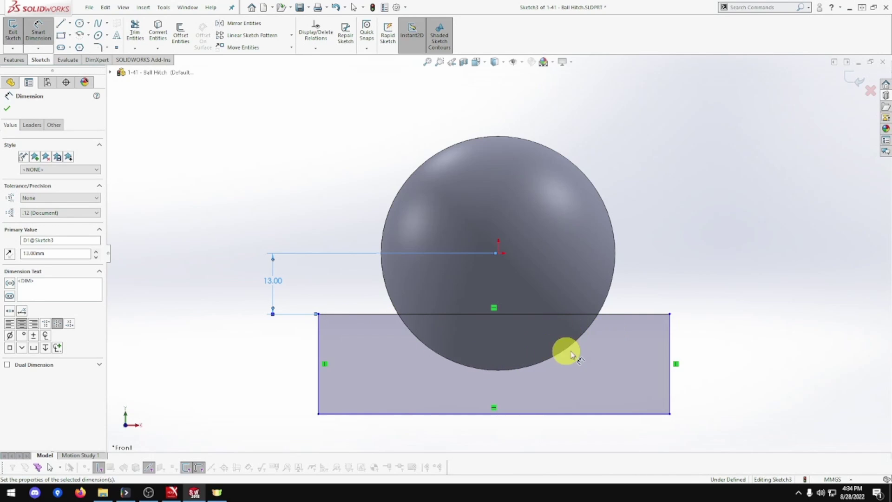
Step: Move the rectangle's right vertical side slightly outward, farther from the sphere
click(669, 360)
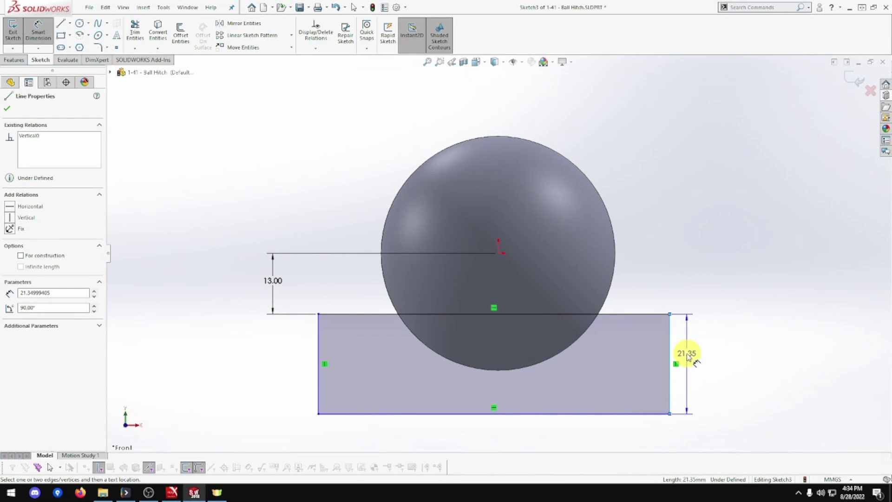
key(Escape)
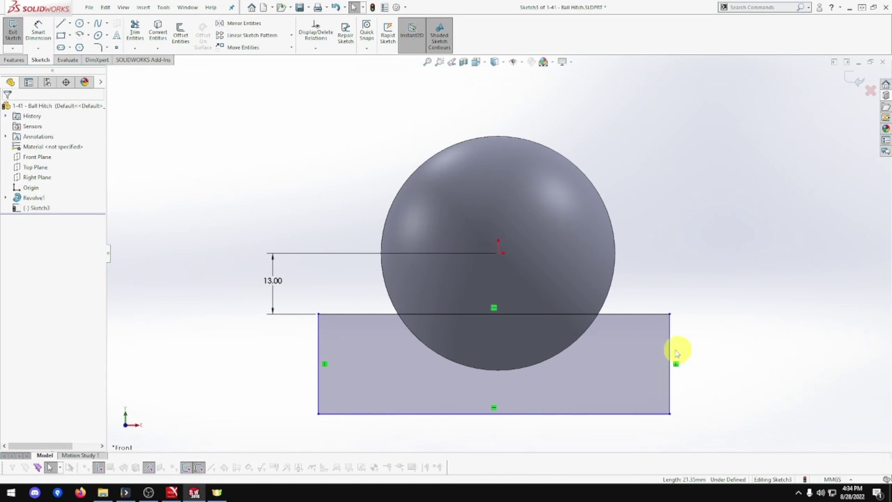
drag(671, 348, 683, 349)
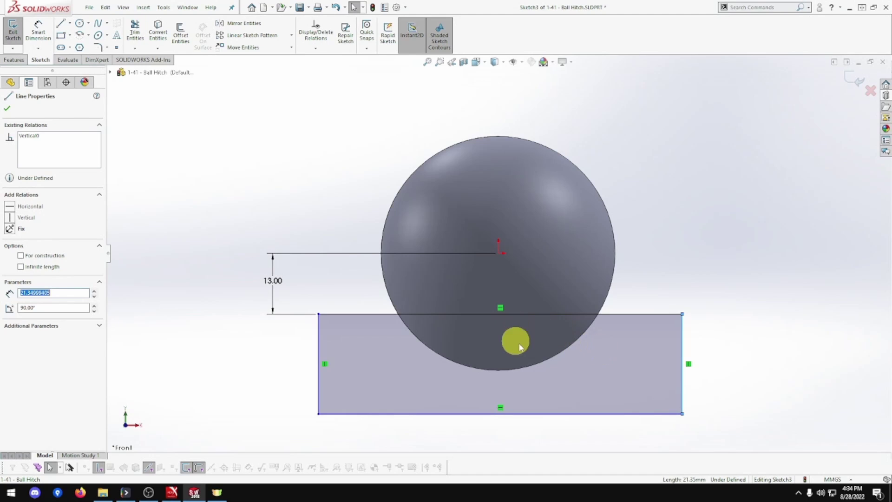
Step: Cut-extrude the rectangle Through All in both directions to slice a flat base on the sphere
middle_drag(309, 251, 342, 259)
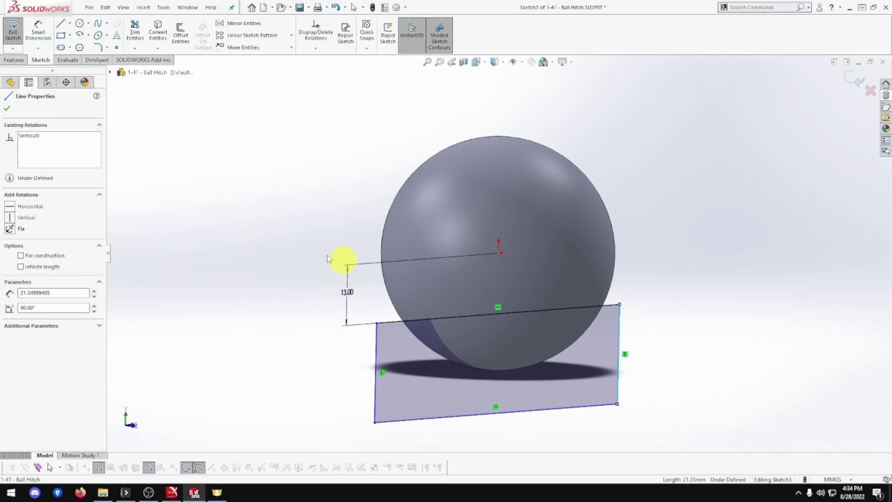
click(14, 60)
click(138, 34)
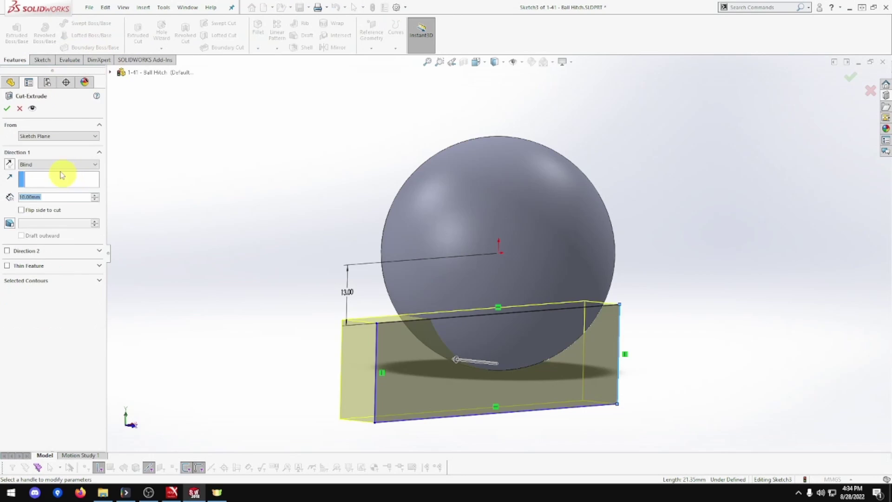
click(55, 161)
click(59, 178)
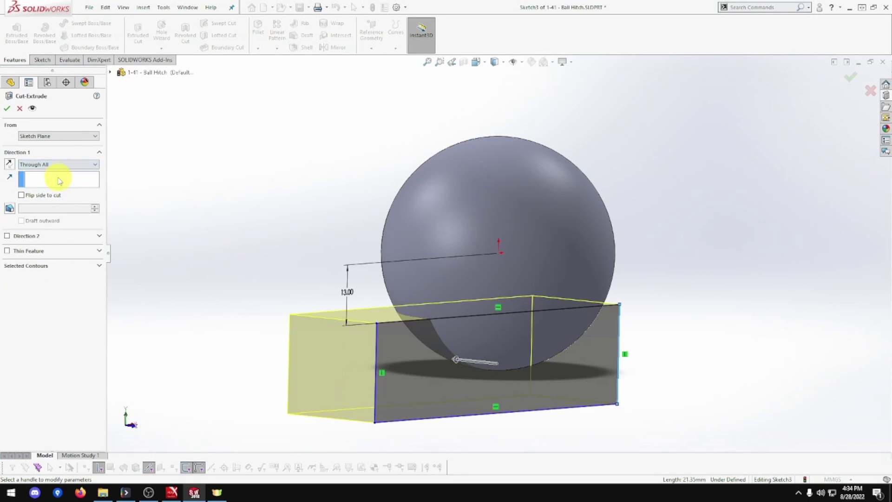
click(7, 236)
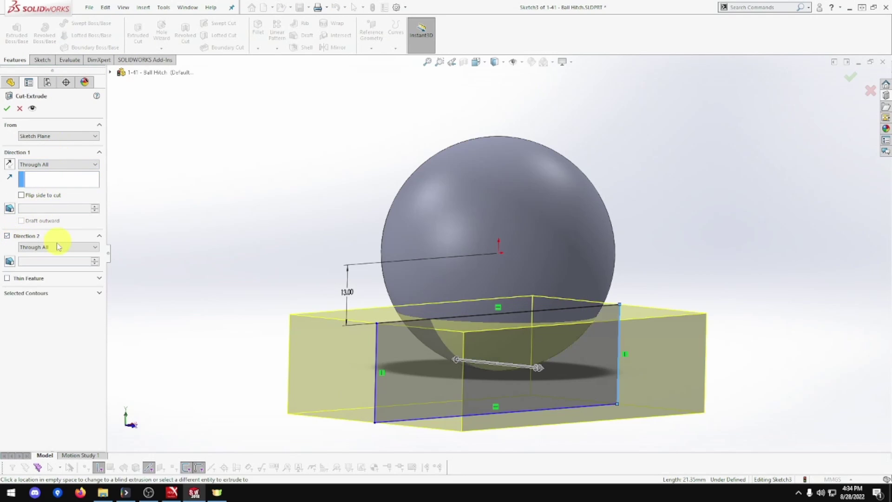
click(7, 109)
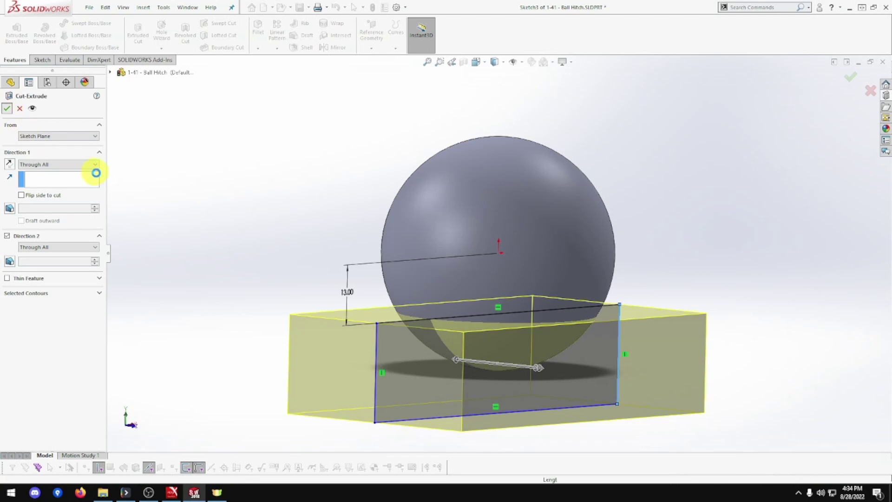
click(407, 313)
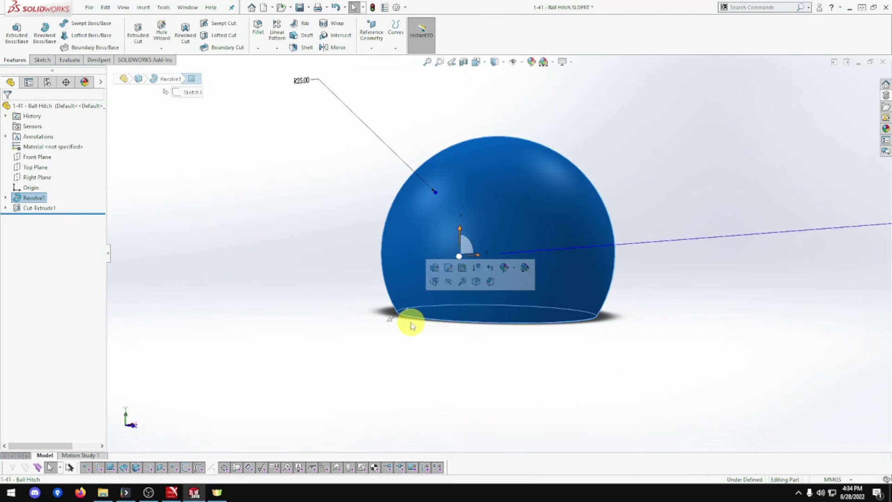
Step: Face the Front Plane squarely and sketch on it a vertical centerline about 32 mm long, downward from the midpoint of the sphere's flat base
middle_drag(355, 313, 396, 317)
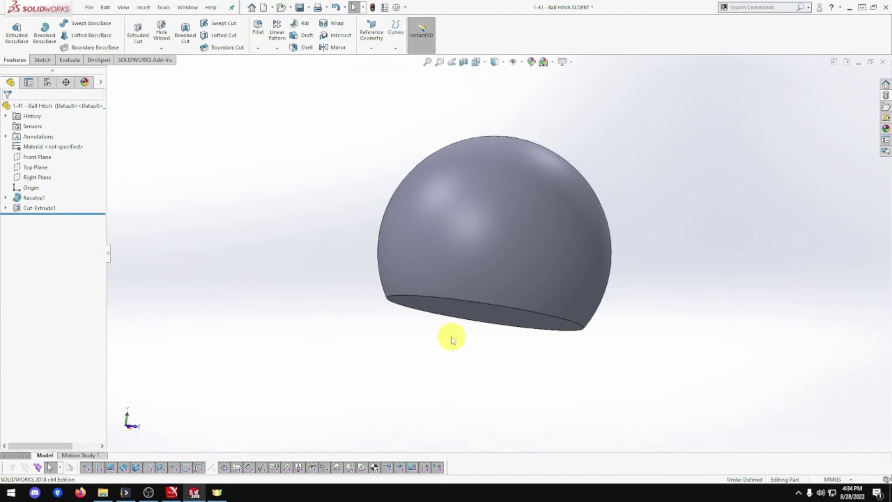
click(41, 156)
right_click(42, 156)
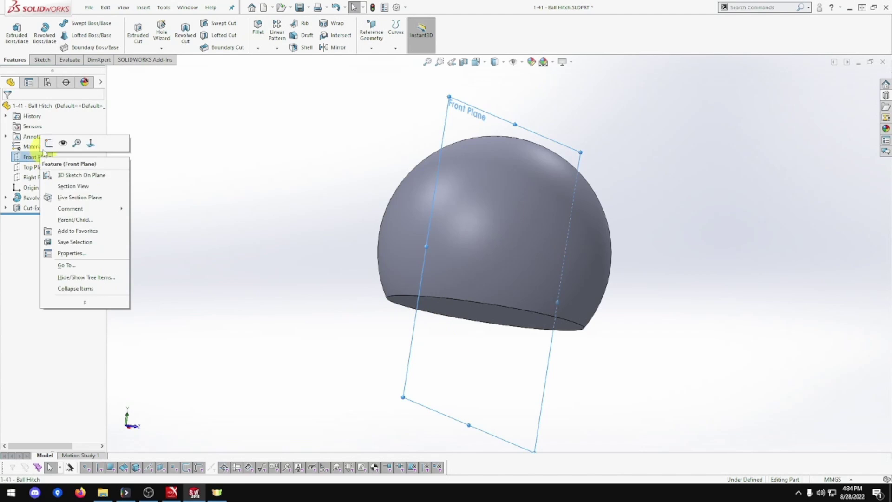
click(91, 143)
scroll(367, 197, down, 5)
scroll(366, 195, up, 10)
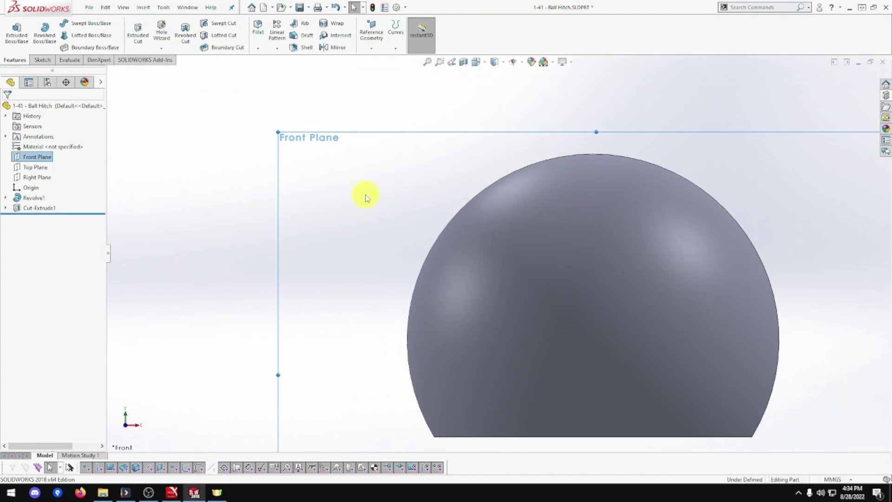
scroll(507, 278, down, 3)
scroll(539, 330, up, 3)
scroll(555, 357, down, 3)
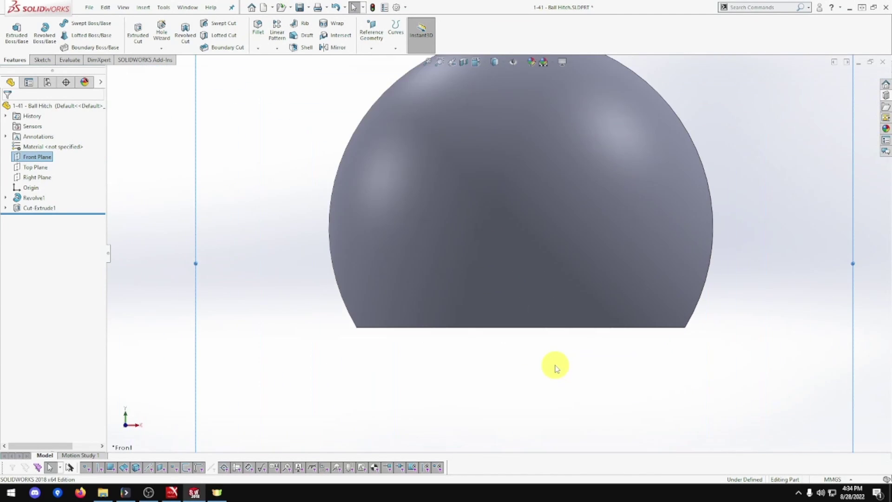
scroll(537, 362, up, 4)
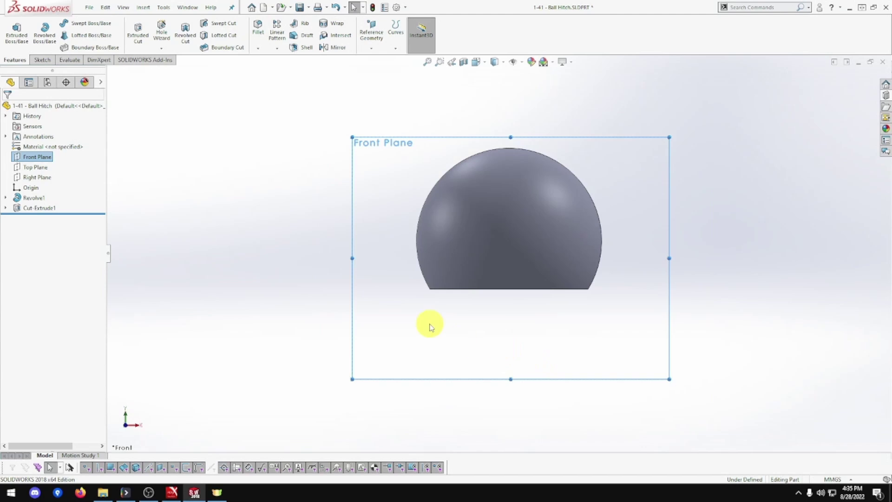
right_click(44, 161)
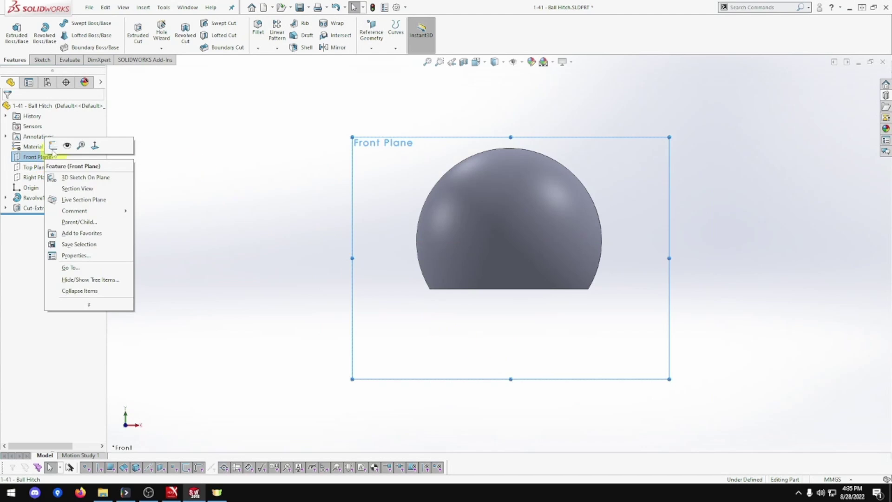
click(55, 145)
click(70, 24)
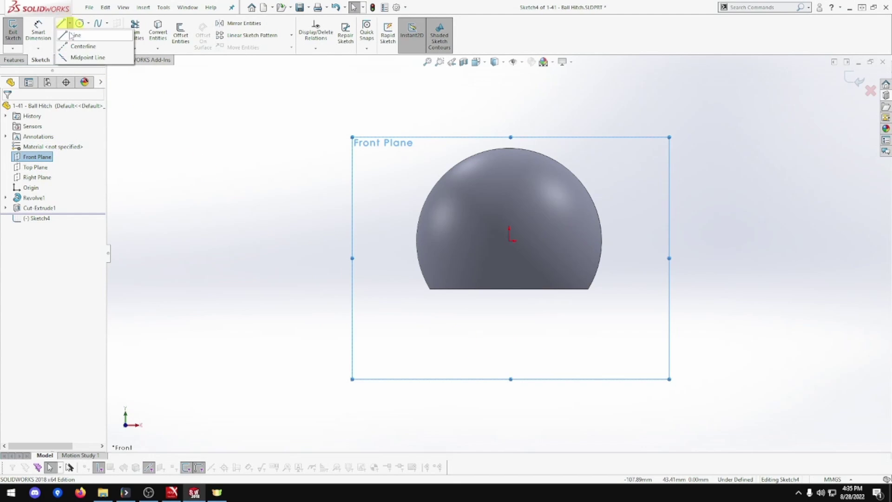
click(78, 44)
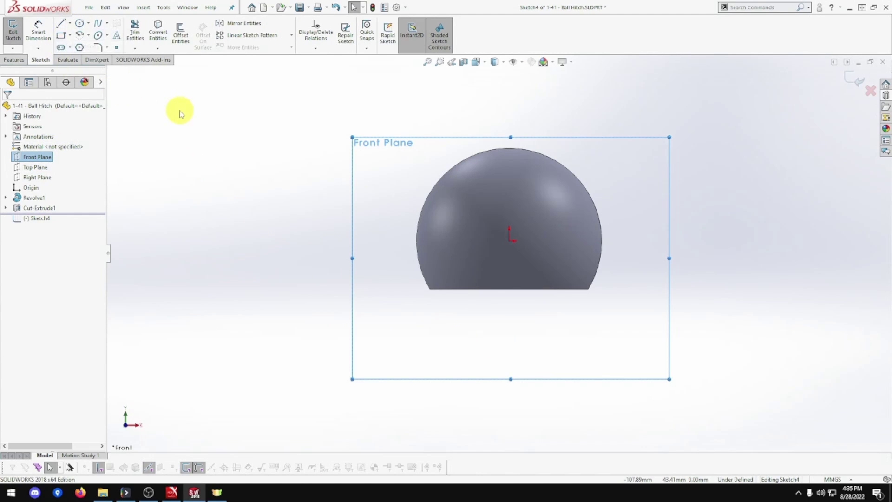
click(509, 289)
click(509, 406)
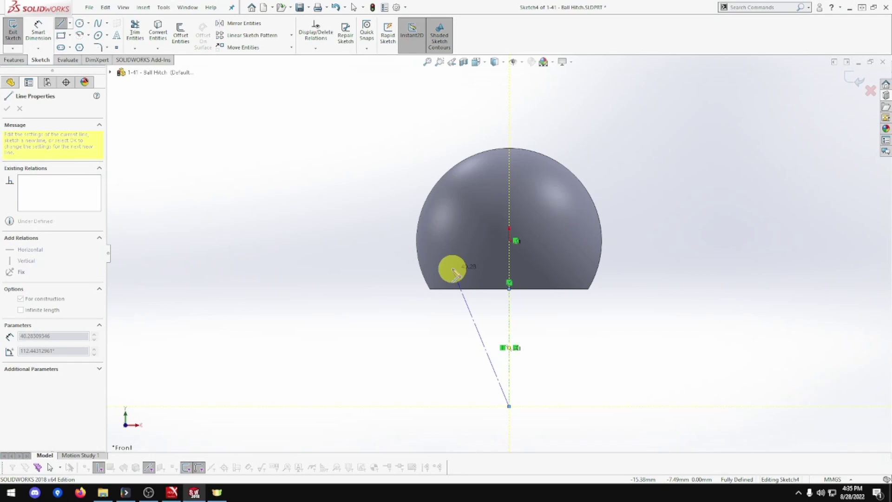
Step: Dimension the vertical centerline's length at 29 mm and exit the sketch
click(50, 39)
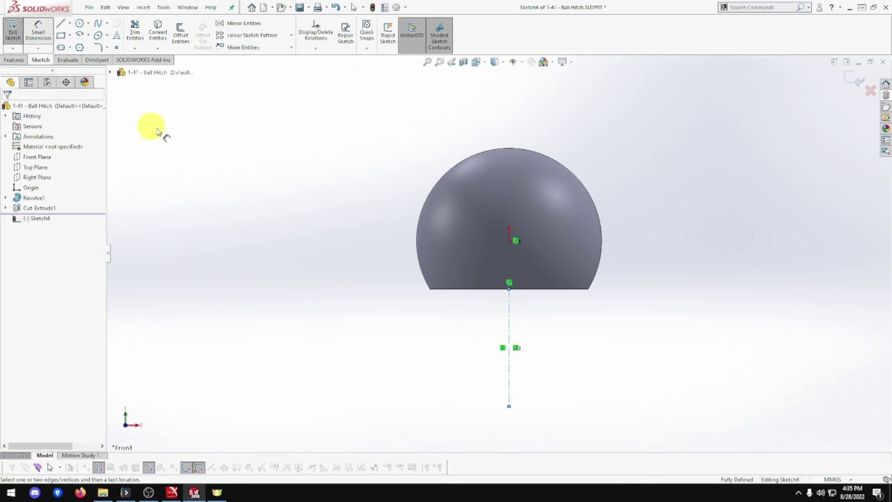
click(508, 334)
click(628, 342)
text(29)
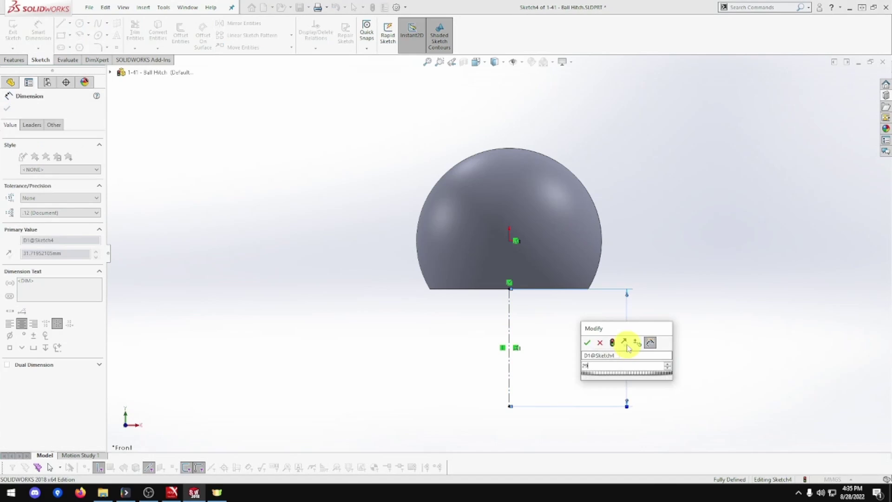
key(Return)
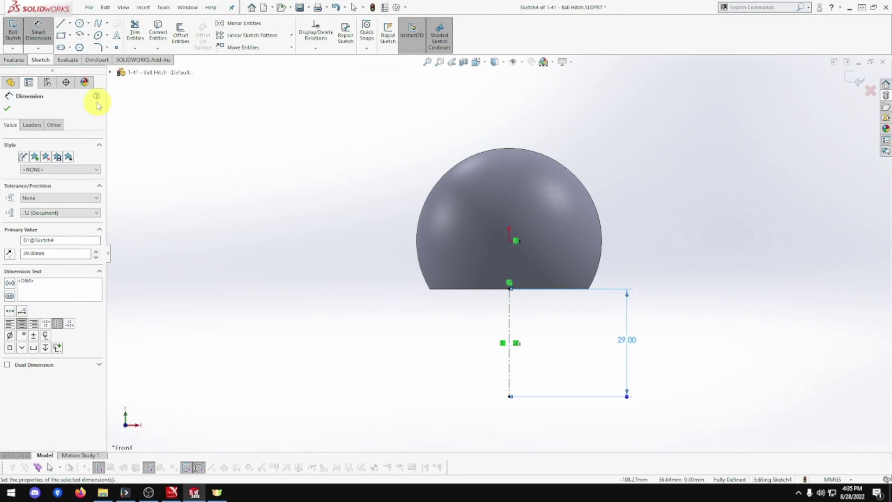
click(15, 46)
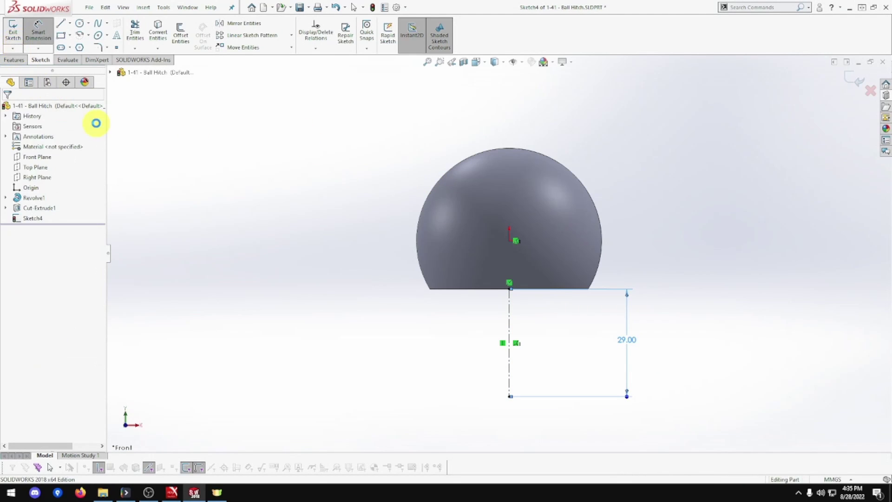
Step: Create a reference plane coincident with the centerline's lower endpoint and perpendicular to the centerline
middle_drag(258, 264, 261, 233)
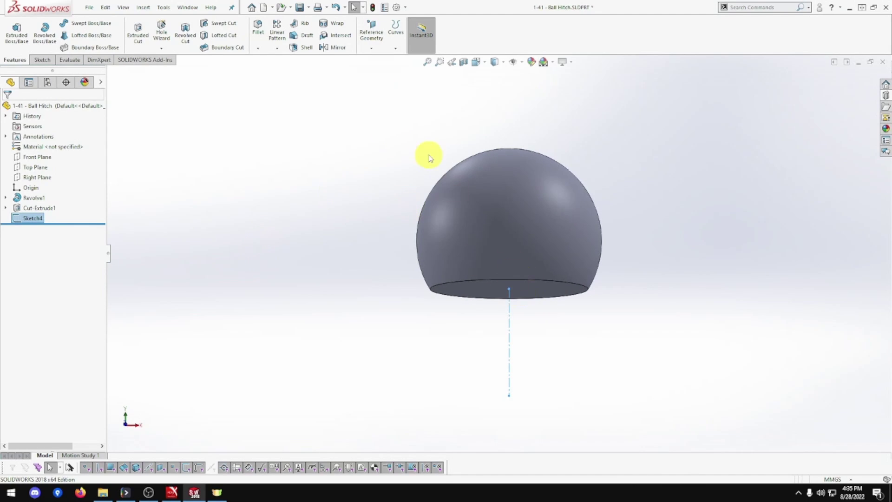
click(371, 47)
click(378, 59)
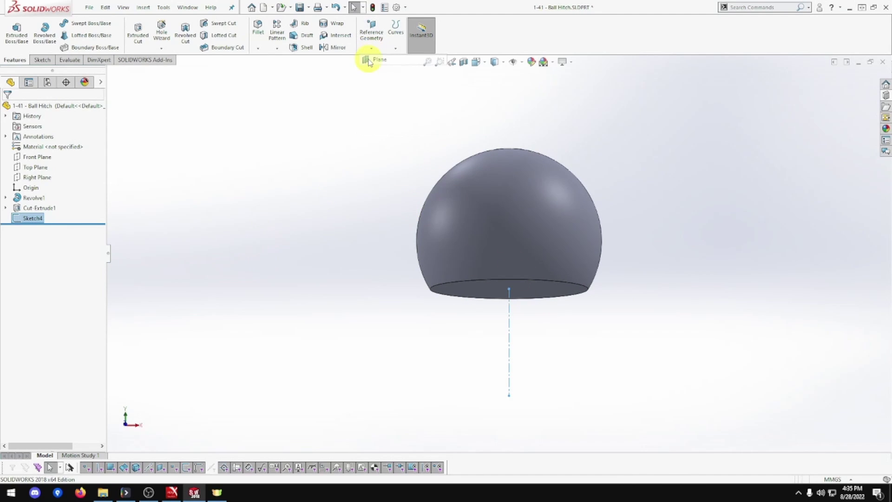
click(509, 396)
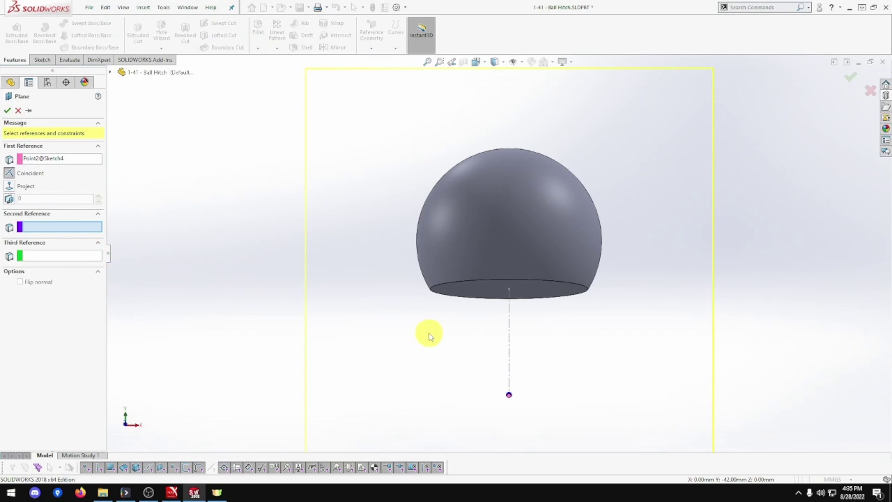
click(509, 347)
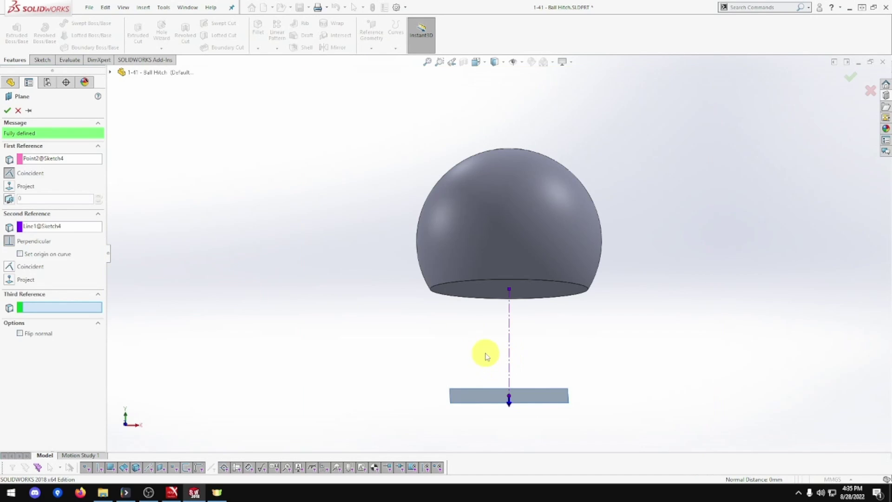
click(9, 112)
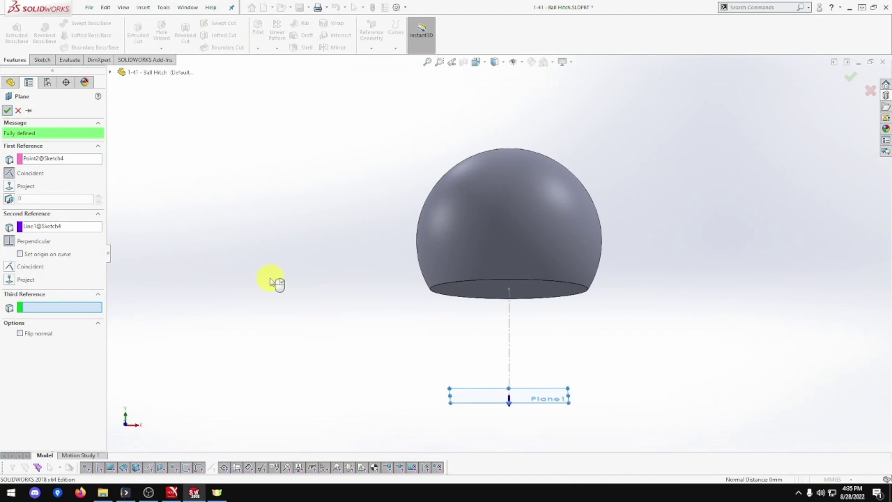
Step: Face the new reference plane squarely and sketch on it a circle about 22 mm in diameter, centred on the origin
right_click(477, 398)
click(539, 348)
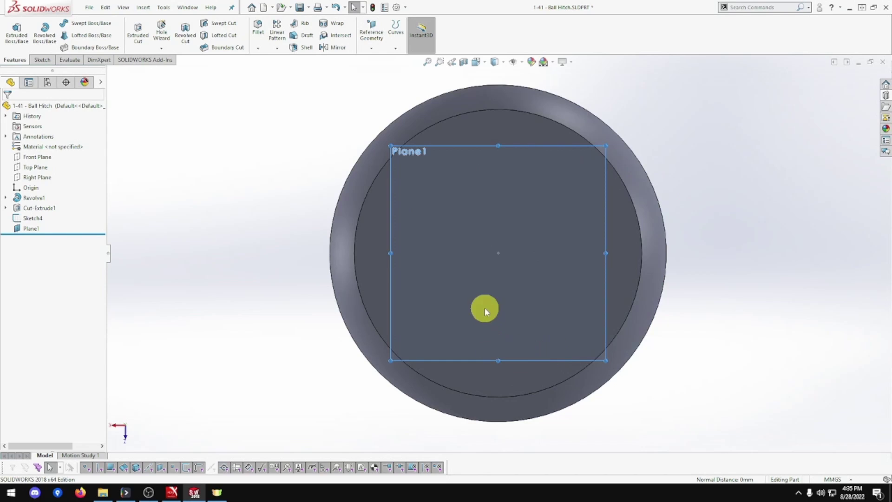
right_click(31, 228)
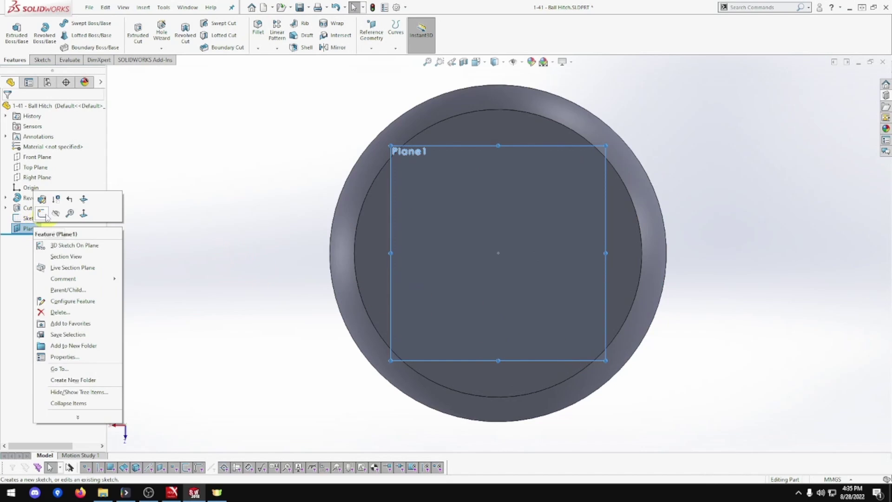
click(42, 213)
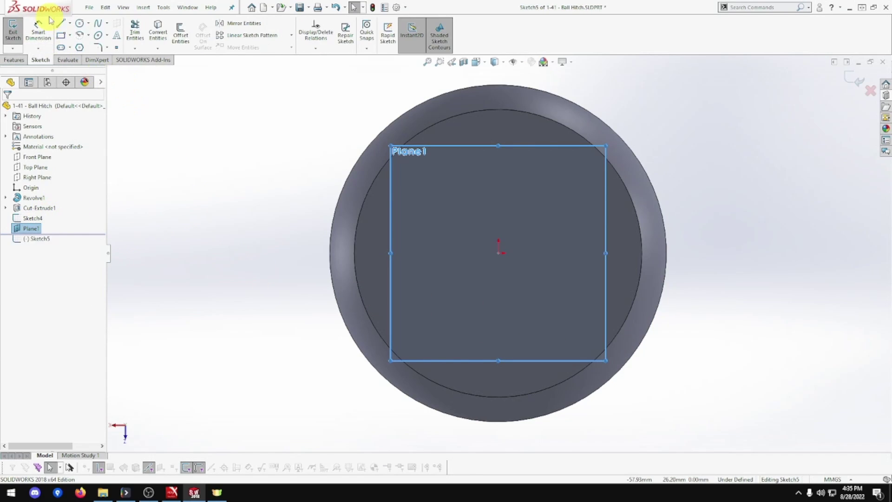
click(80, 27)
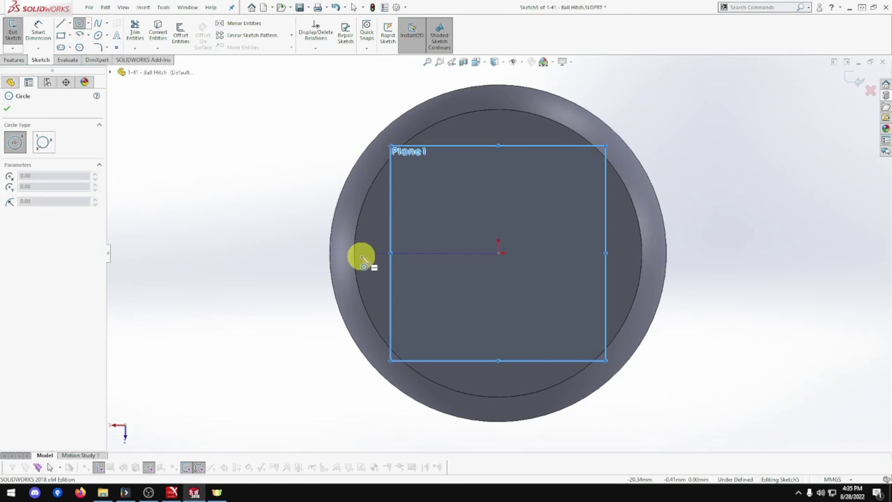
click(499, 255)
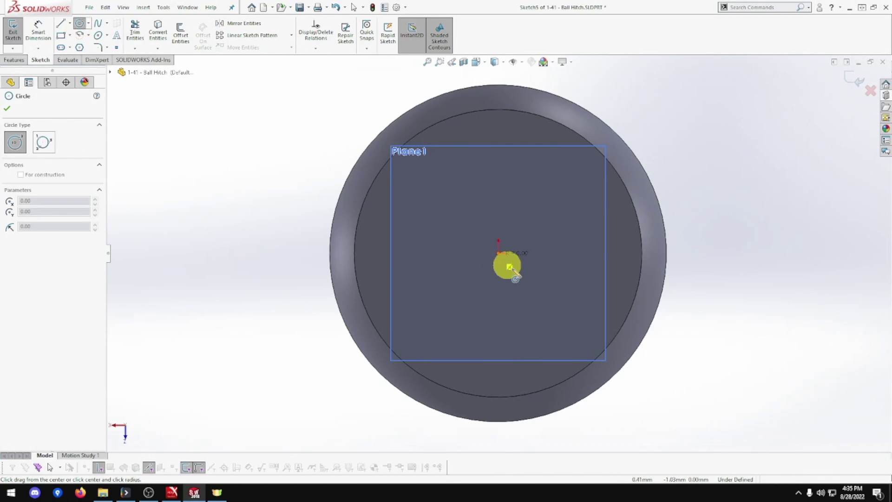
click(552, 301)
Step: Dimension the circle's diameter at 38 mm
mouse_move(500, 283)
middle_down()
mouse_move(514, 333)
mouse_move(524, 331)
middle_up()
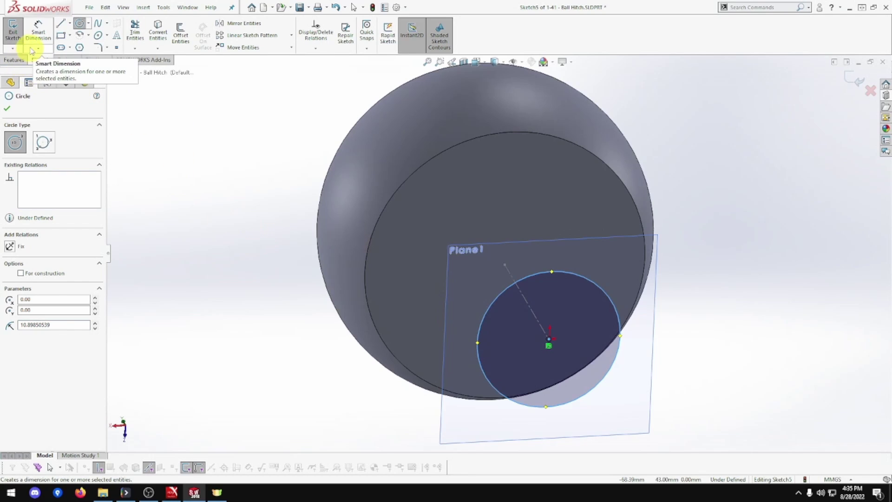
click(38, 30)
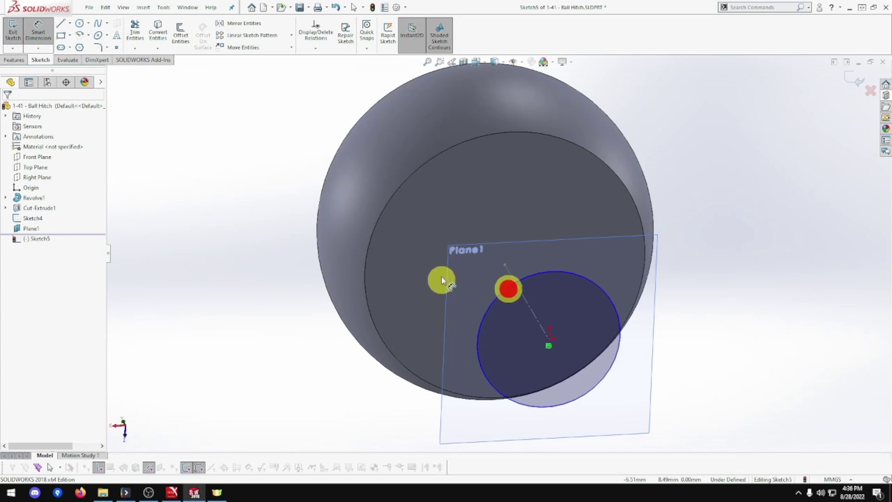
click(235, 207)
text(38)
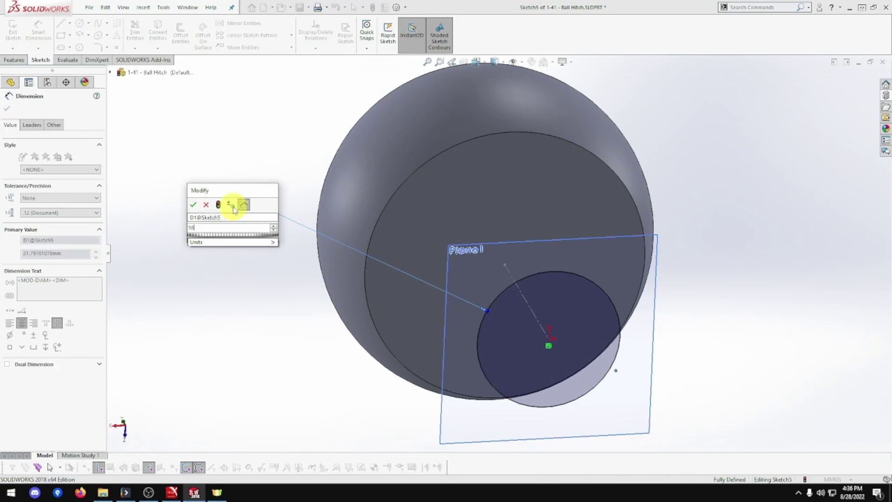
key(Return)
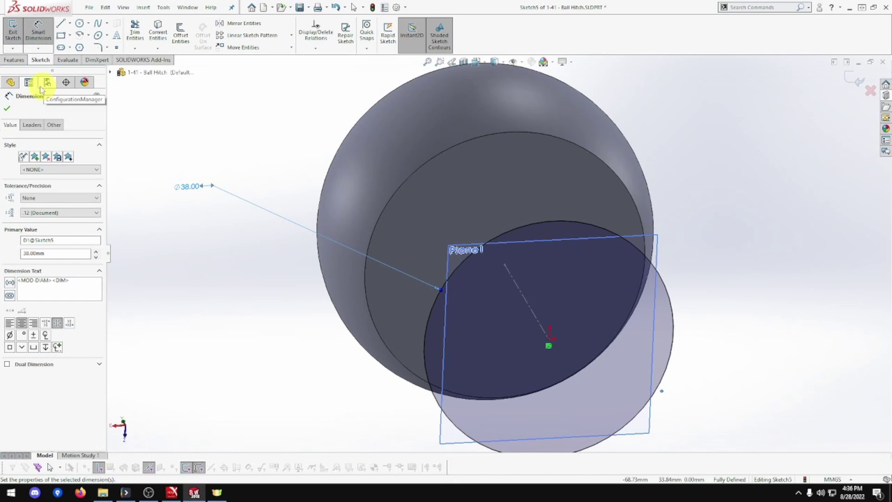
Step: Boss-extrude the circle Blind to a depth of 6 mm, away from the sphere
click(13, 59)
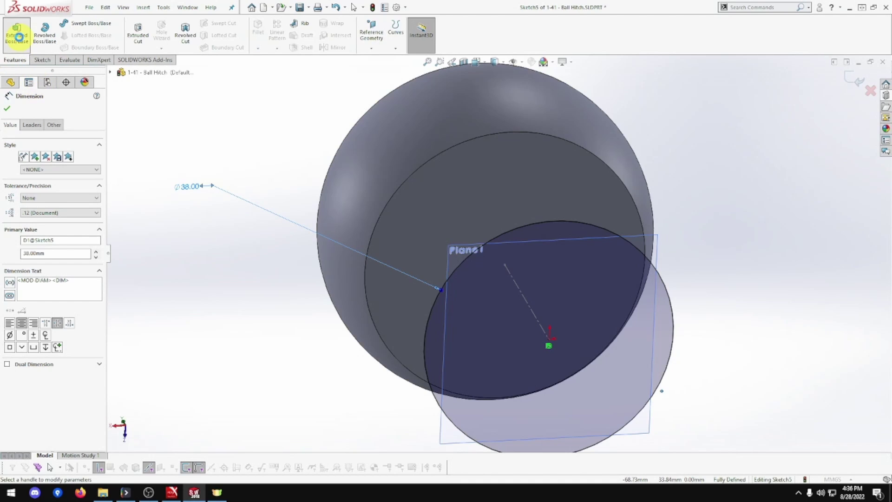
click(19, 37)
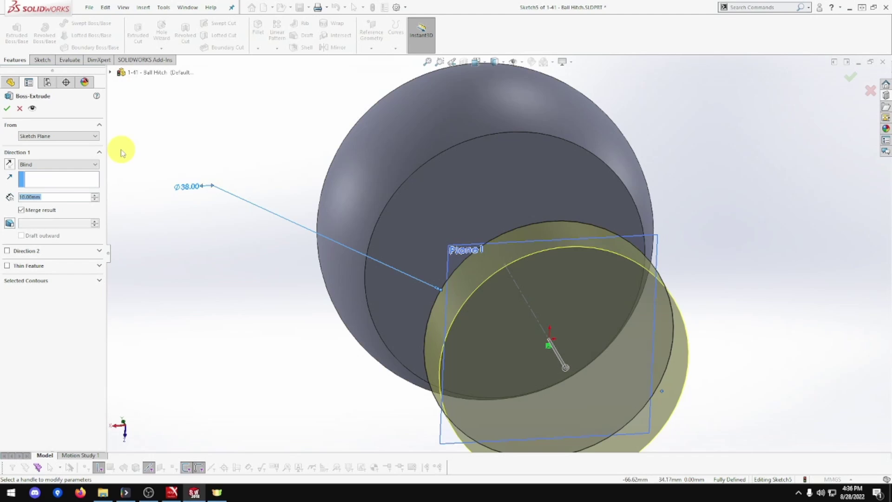
text(6)
key(Return)
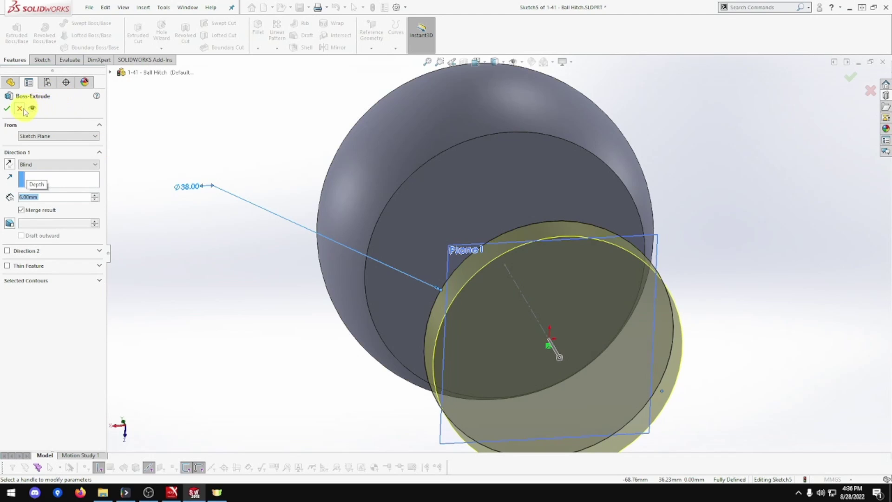
click(8, 110)
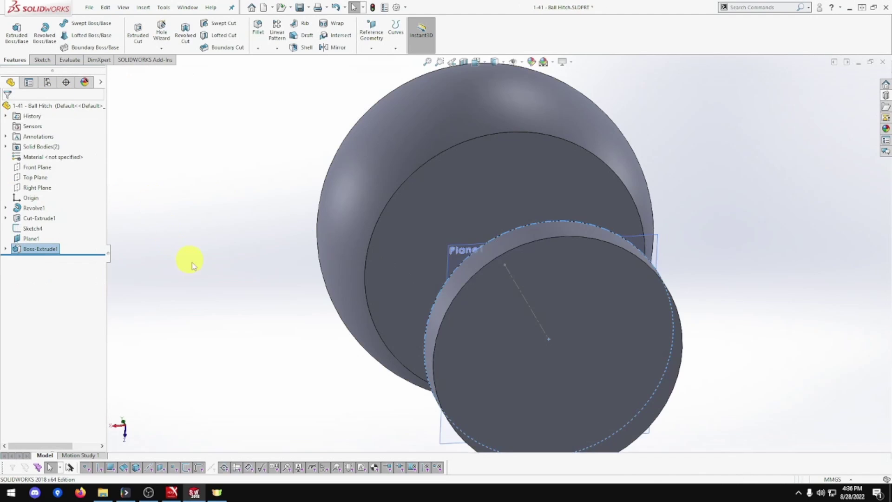
Step: Sketch a circle about 27 mm in diameter on the disc's outer flat face, centred on the origin
key(f)
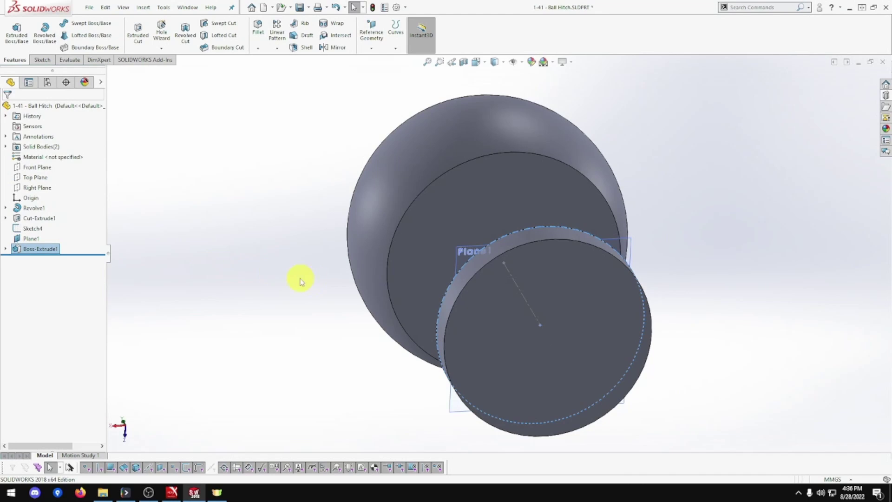
right_click(557, 334)
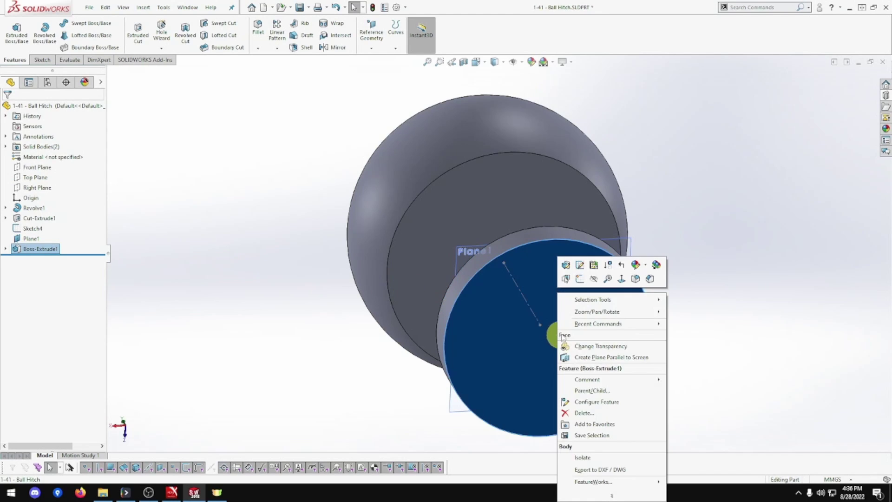
click(580, 278)
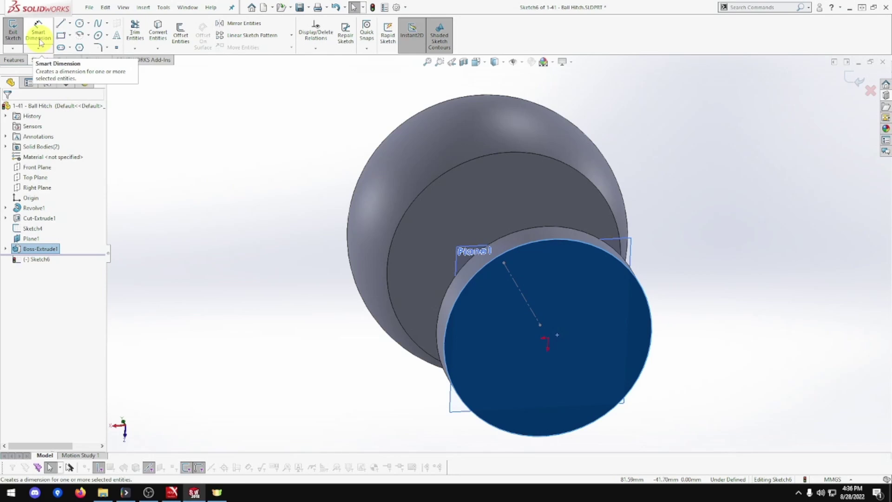
click(80, 25)
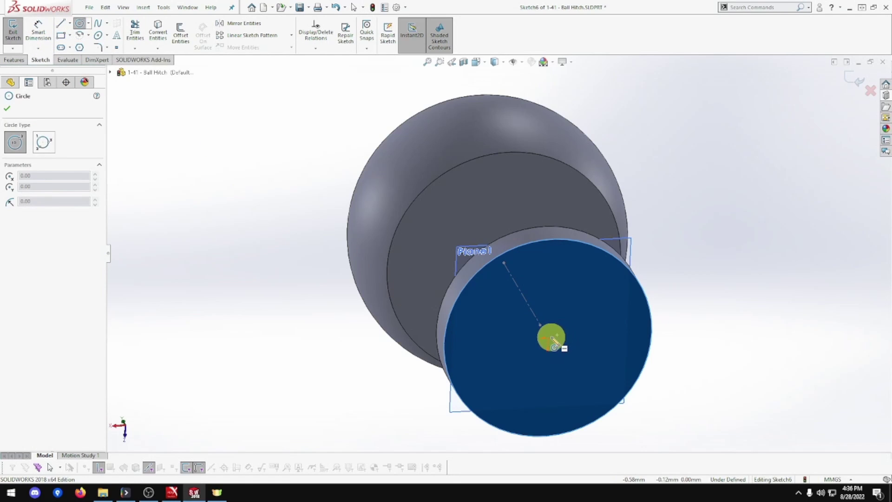
drag(549, 340, 604, 384)
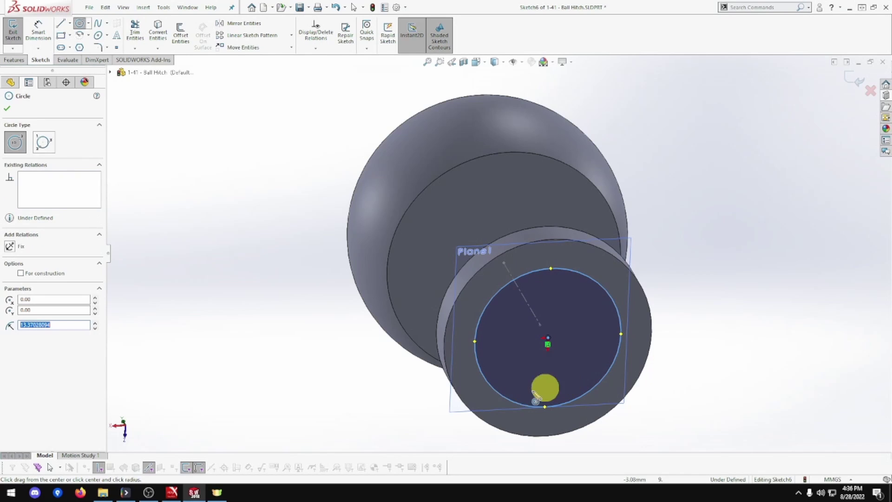
Step: Dimension the circle's diameter on the disc face at 20 mm
click(39, 33)
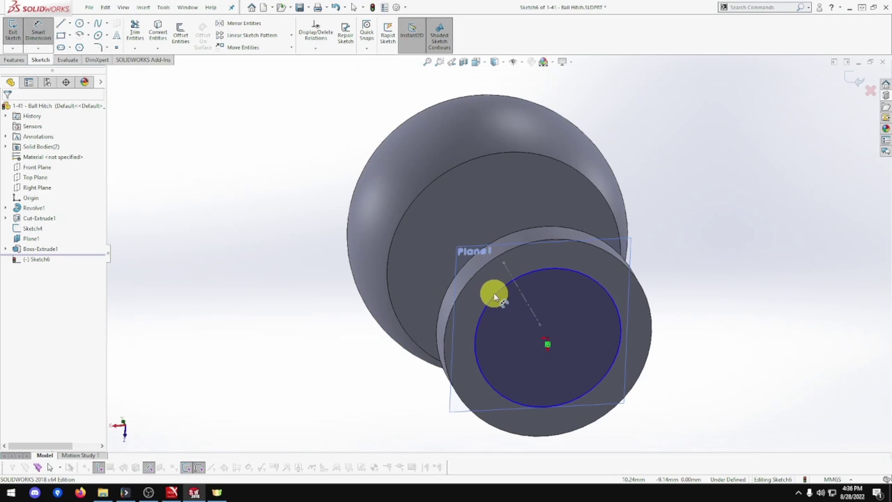
click(590, 279)
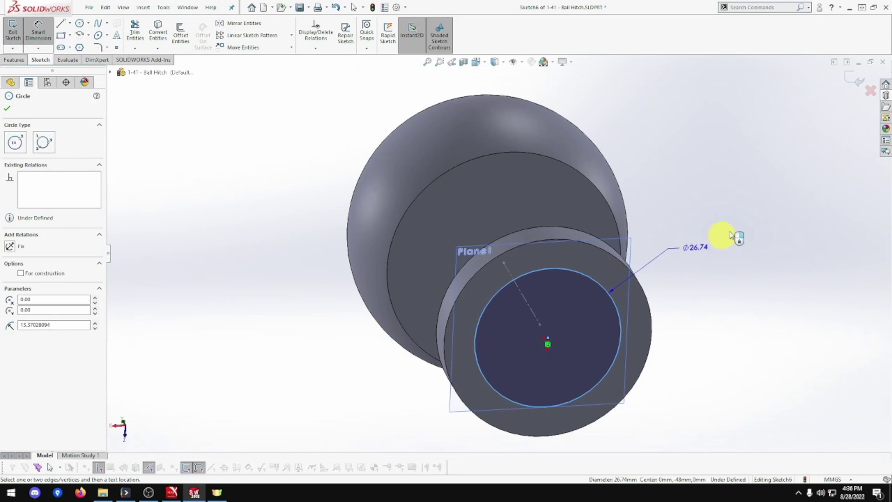
click(733, 217)
text(20)
key(Return)
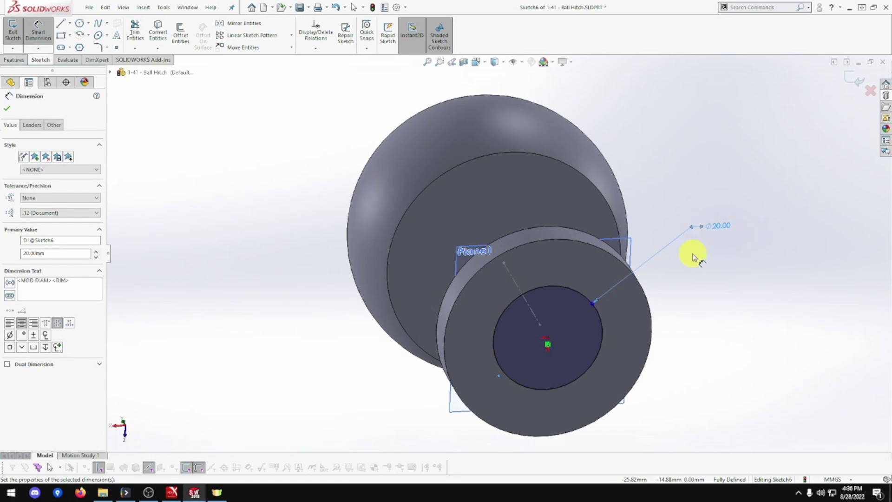
Step: Boss-extrude the 20 mm circle Blind to a depth of 25 mm, away from the disc
click(14, 60)
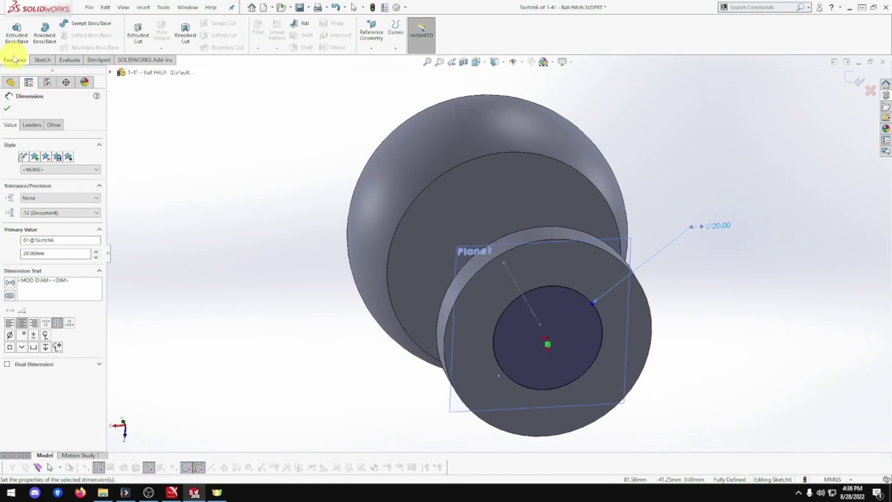
click(137, 30)
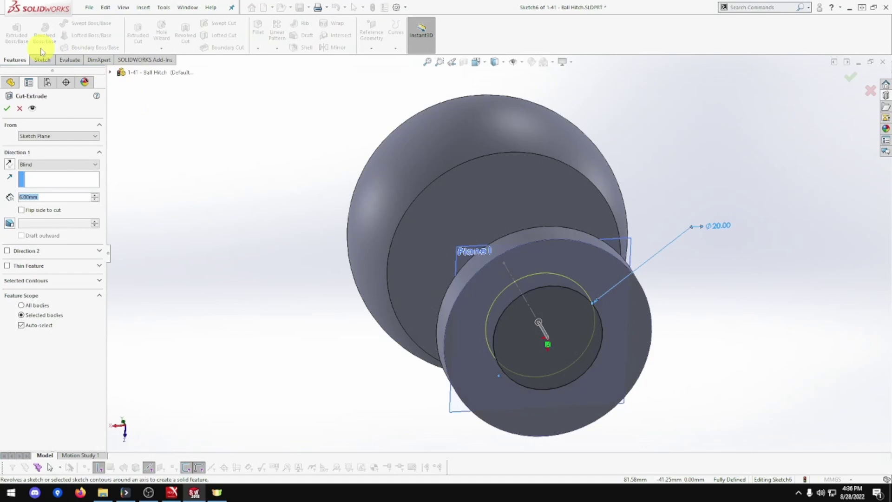
click(21, 109)
click(16, 29)
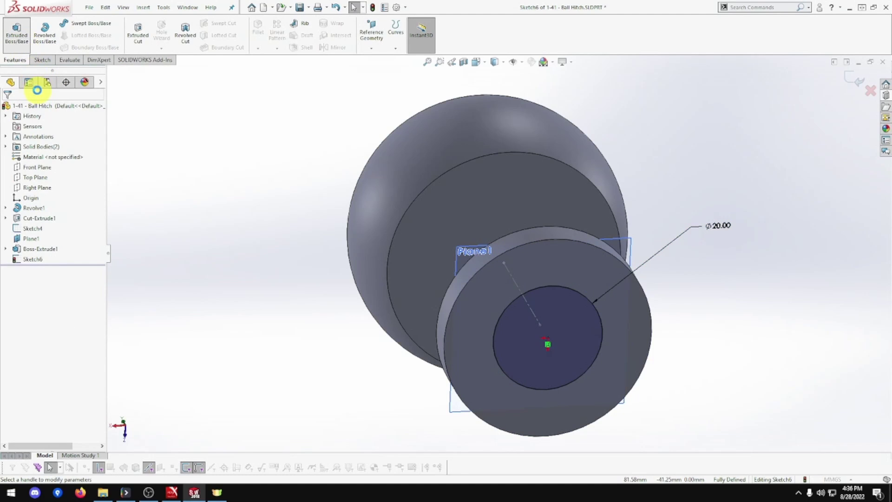
text(25)
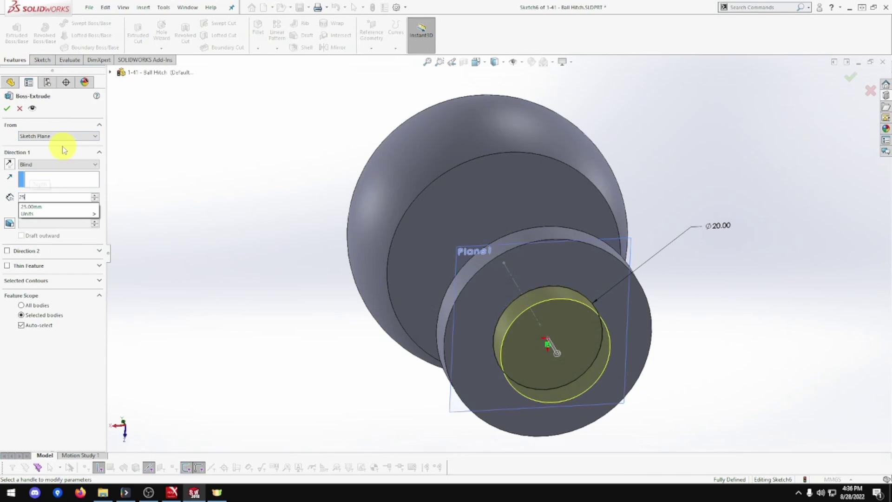
key(Tab)
click(8, 109)
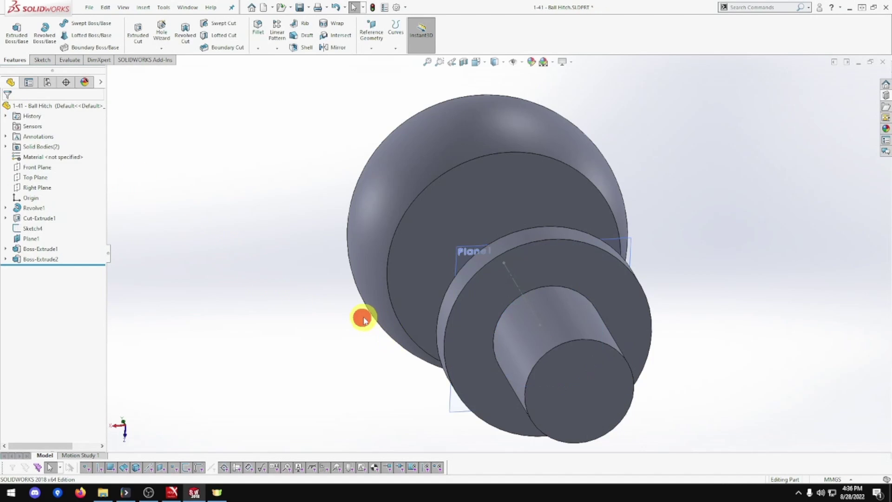
Step: Sketch a circle about 23 mm in diameter on Plane1, on the disc's sphere-facing side, centred on the origin
middle_drag(364, 315, 357, 368)
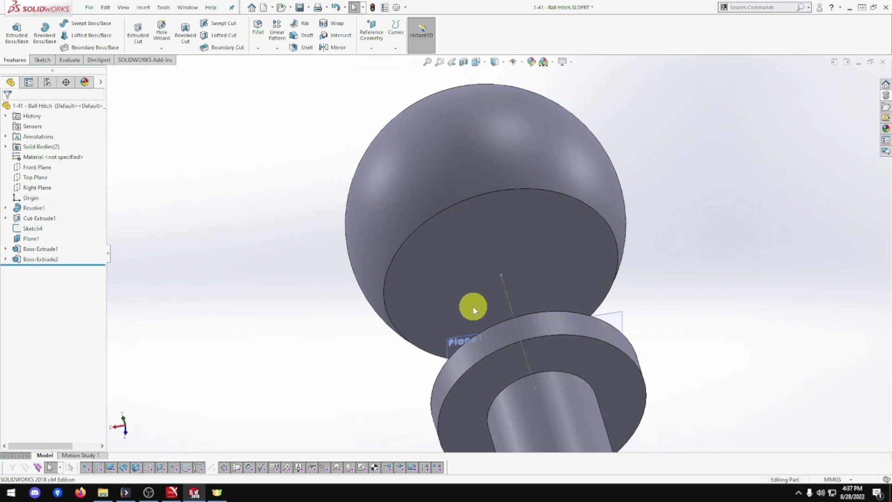
middle_drag(473, 306, 570, 390)
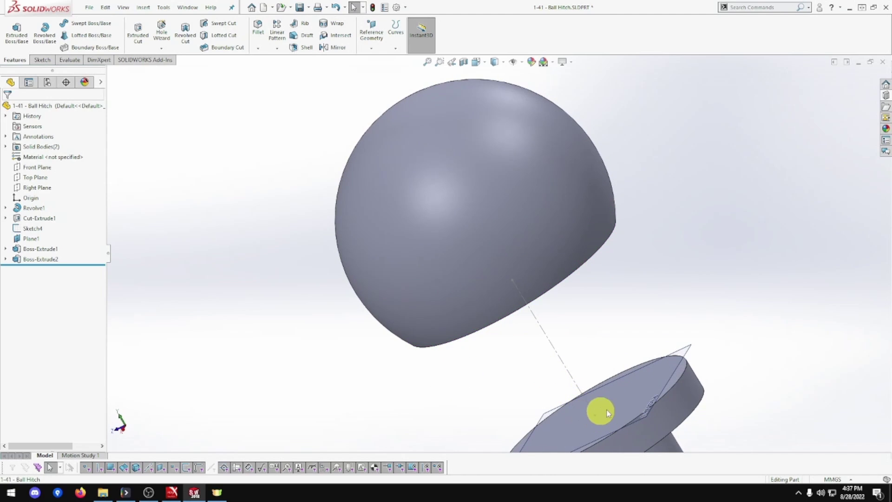
right_click(689, 352)
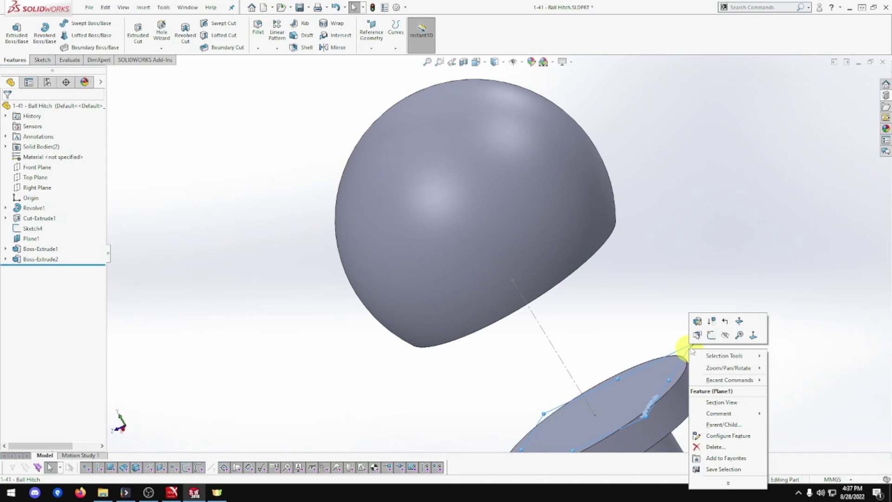
click(711, 335)
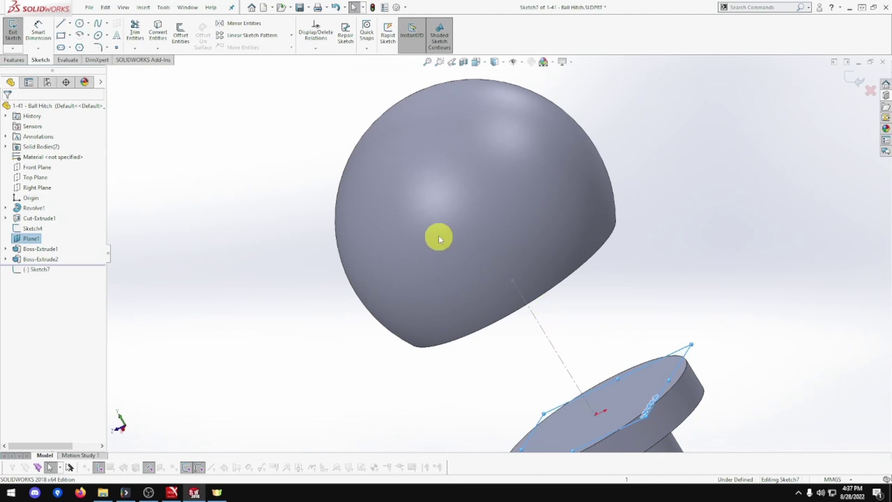
click(79, 26)
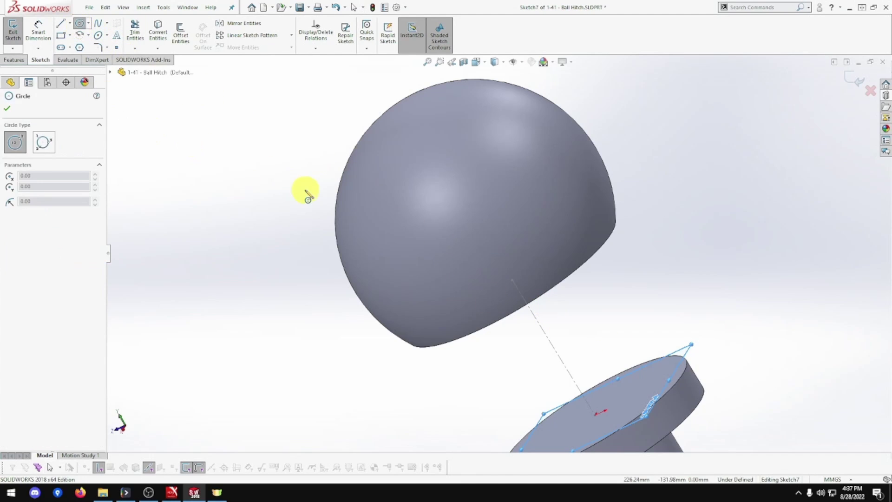
drag(596, 415, 634, 404)
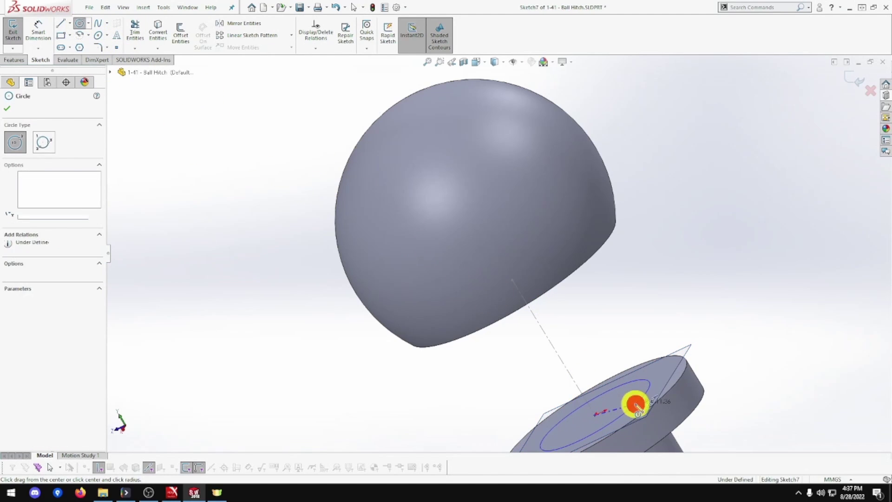
Step: Dimension the Plane1 circle's diameter at 28 mm and exit the sketch
click(38, 30)
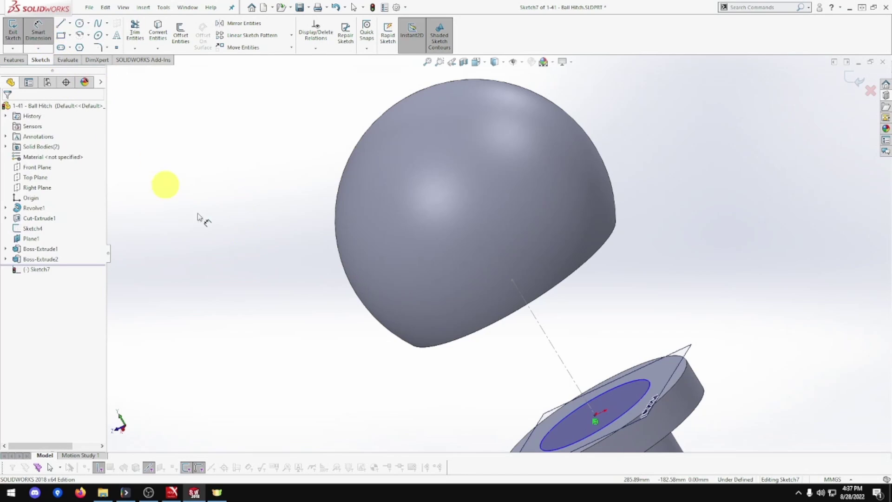
click(637, 379)
click(722, 301)
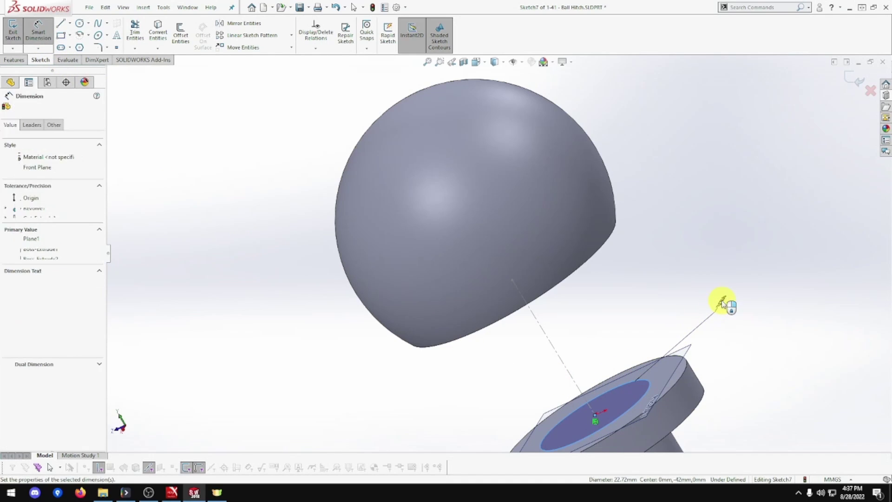
text(28)
key(Return)
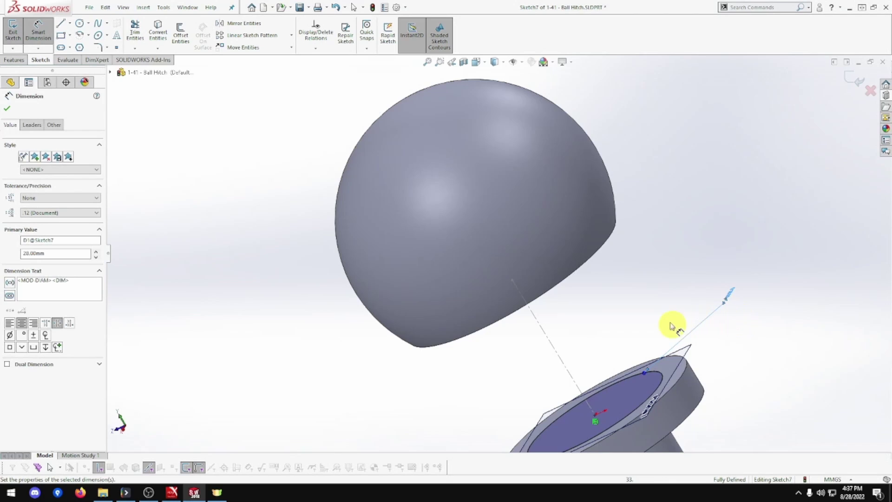
click(14, 43)
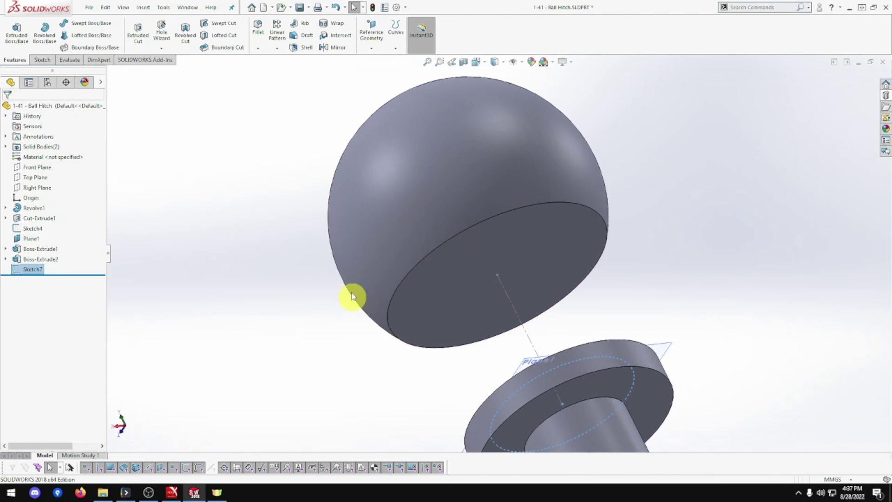
Step: Sketch a circle about 27 mm in diameter on the sphere's flat cut face, centred on the origin
middle_drag(352, 297, 357, 284)
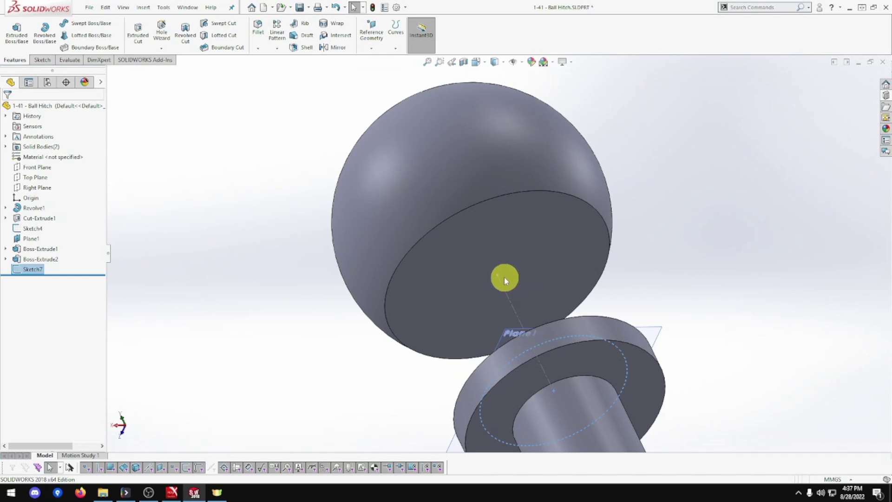
right_click(506, 251)
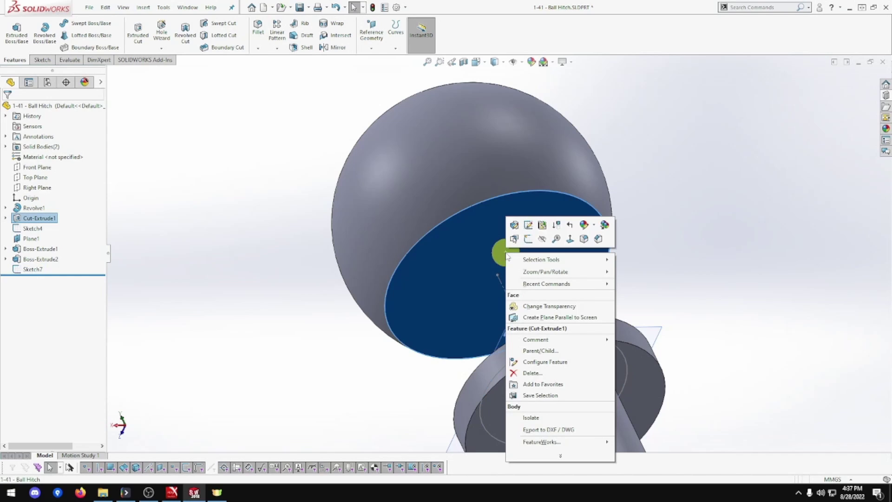
click(527, 239)
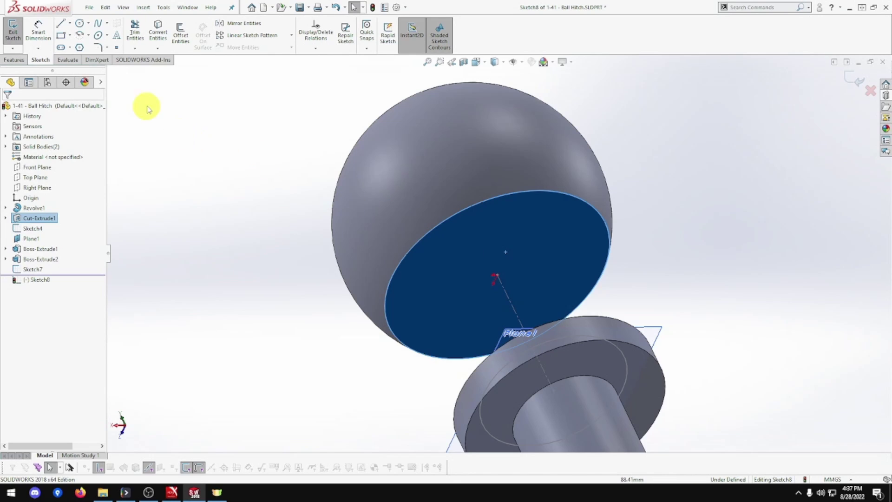
click(79, 23)
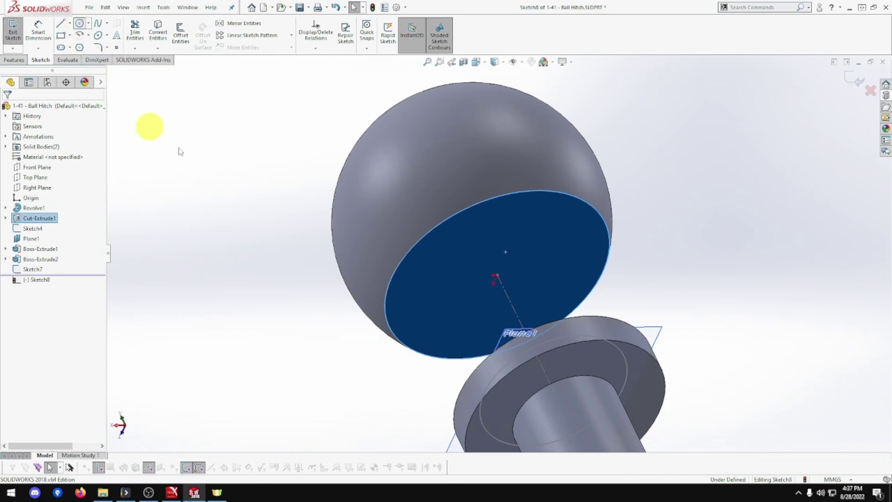
click(495, 276)
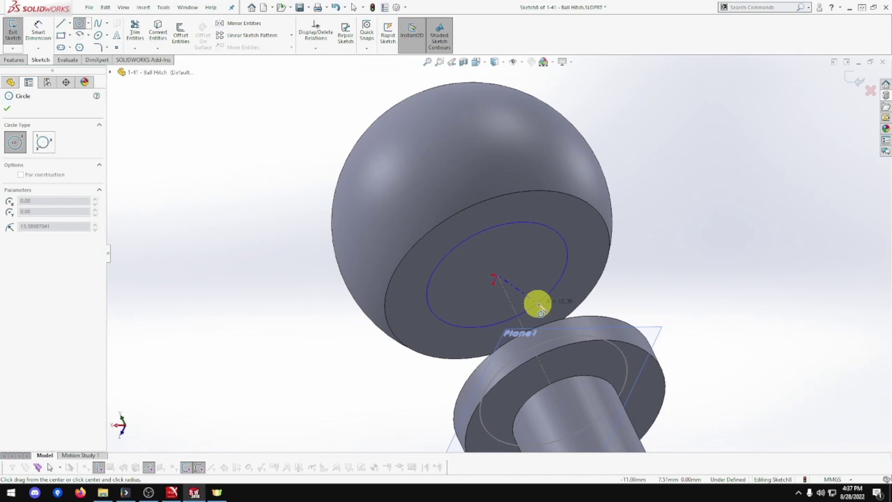
click(539, 307)
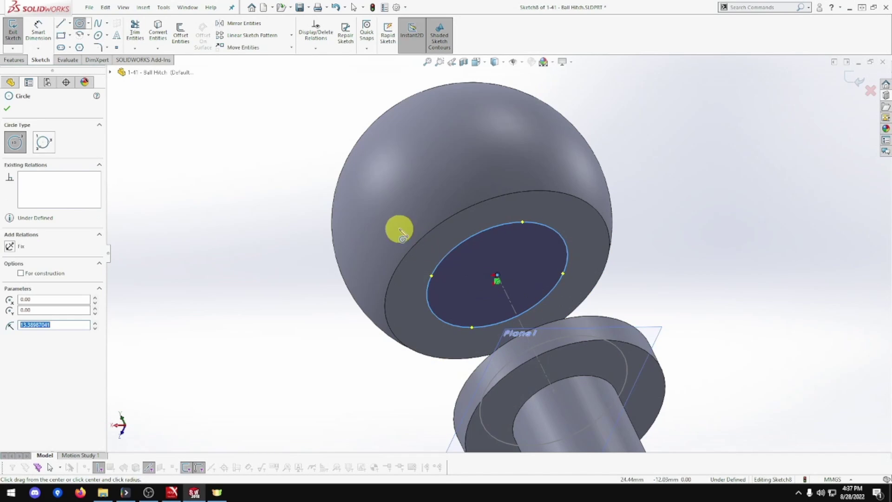
Step: Dimension the circle's diameter on the sphere's flat face at 20 mm and exit the sketch
click(38, 31)
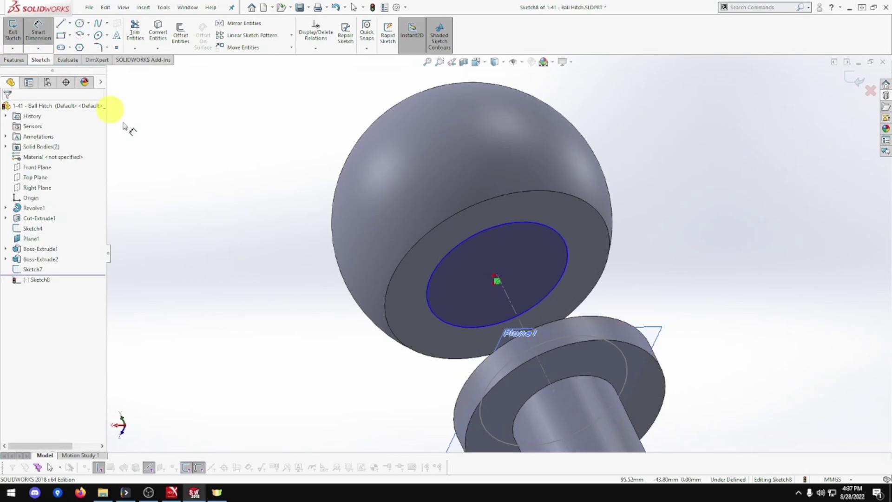
click(455, 252)
click(265, 176)
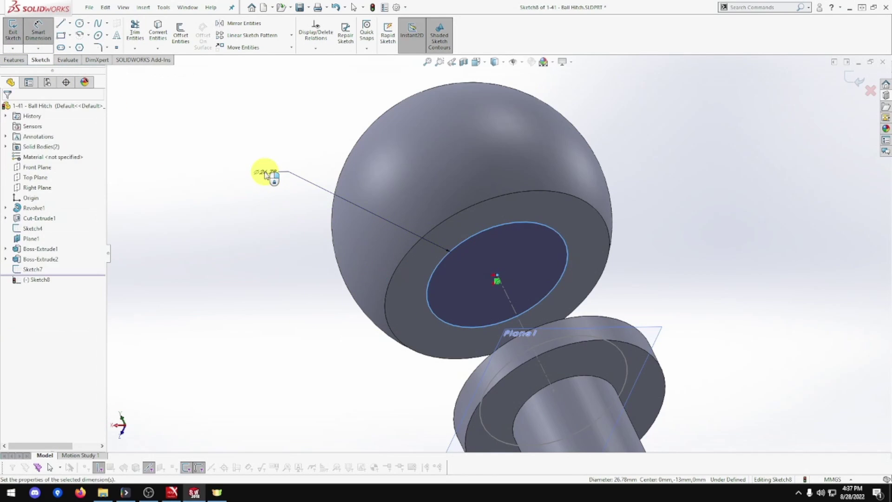
text(20)
key(Return)
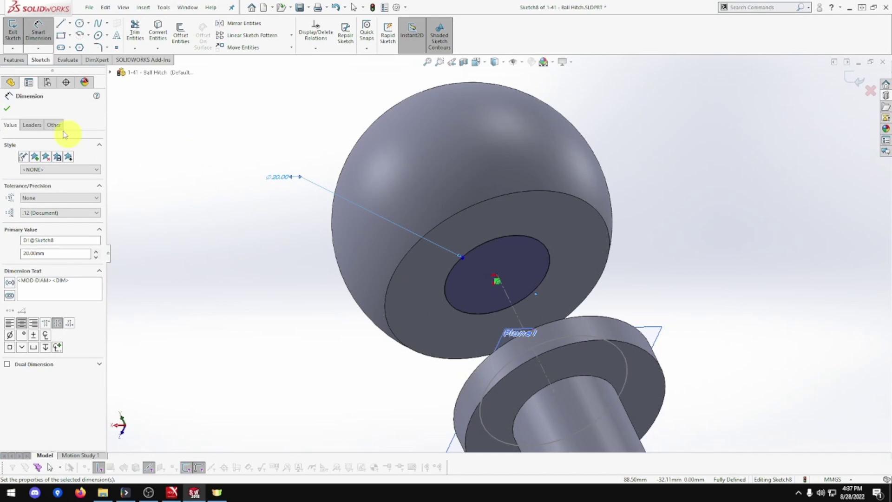
click(13, 30)
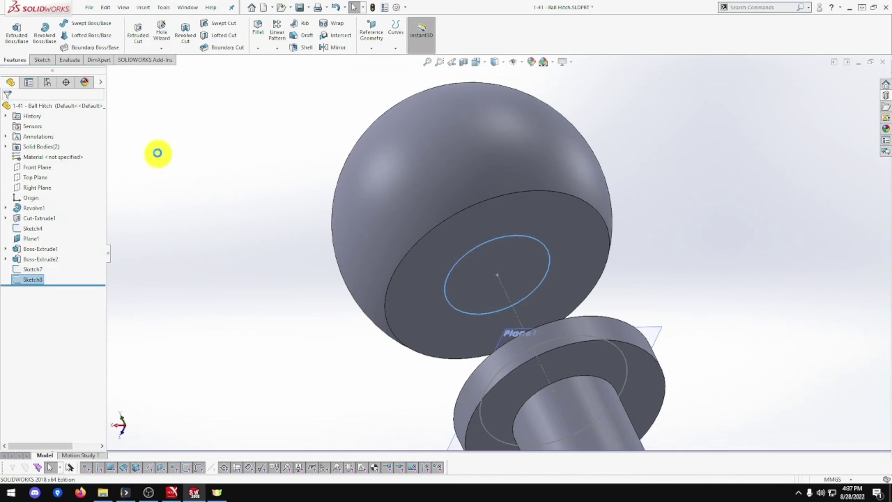
click(87, 24)
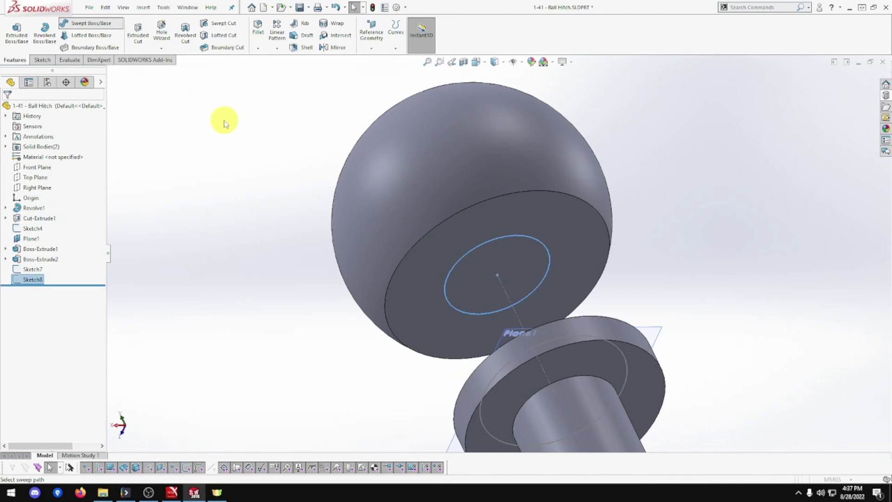
middle_drag(368, 269, 457, 346)
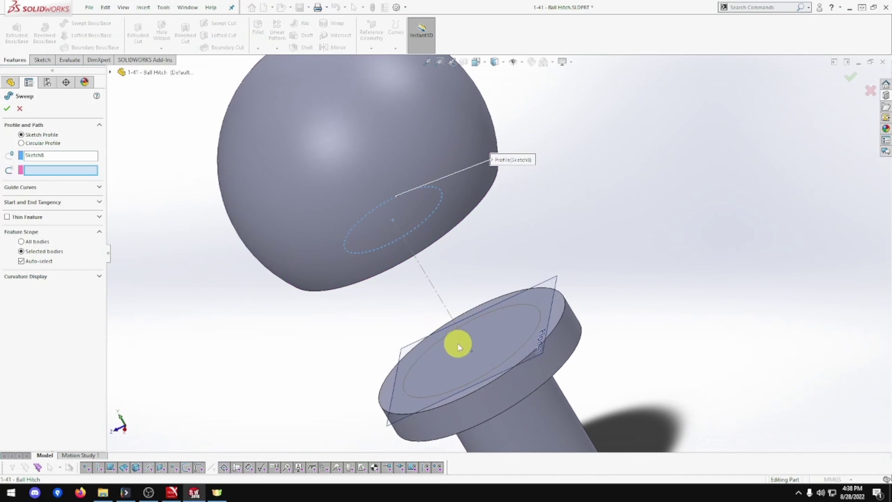
click(508, 363)
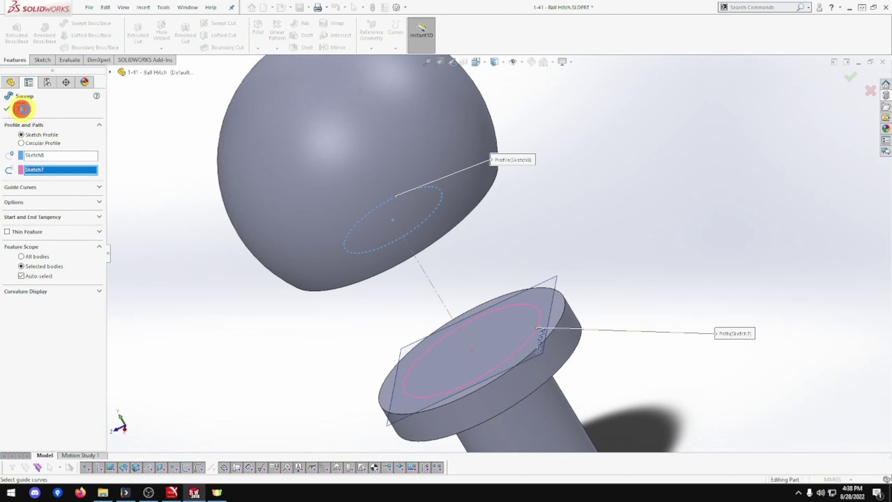
click(21, 109)
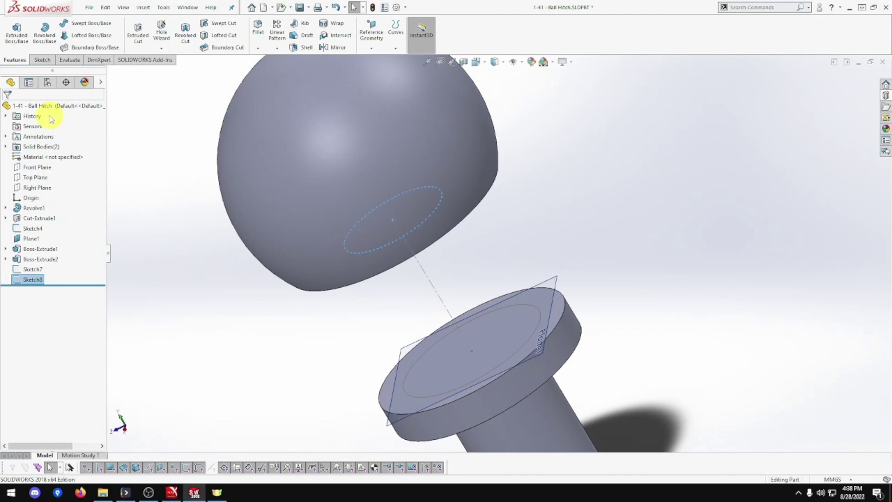
click(100, 40)
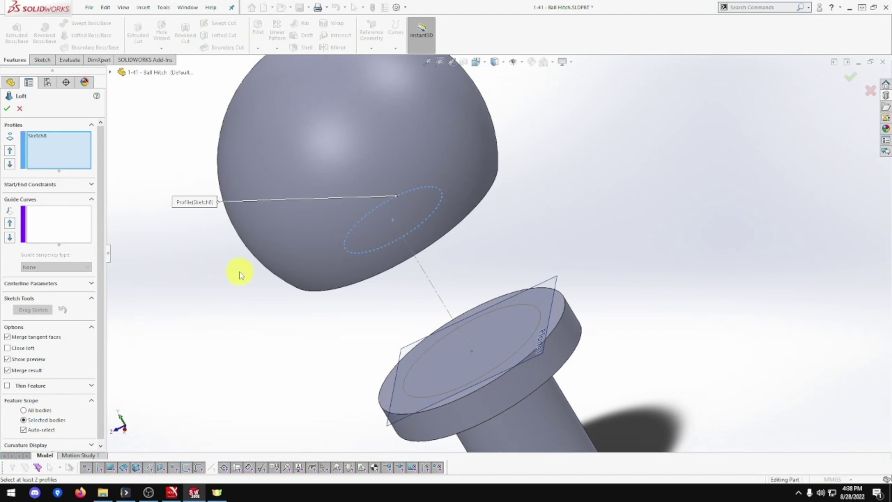
click(515, 355)
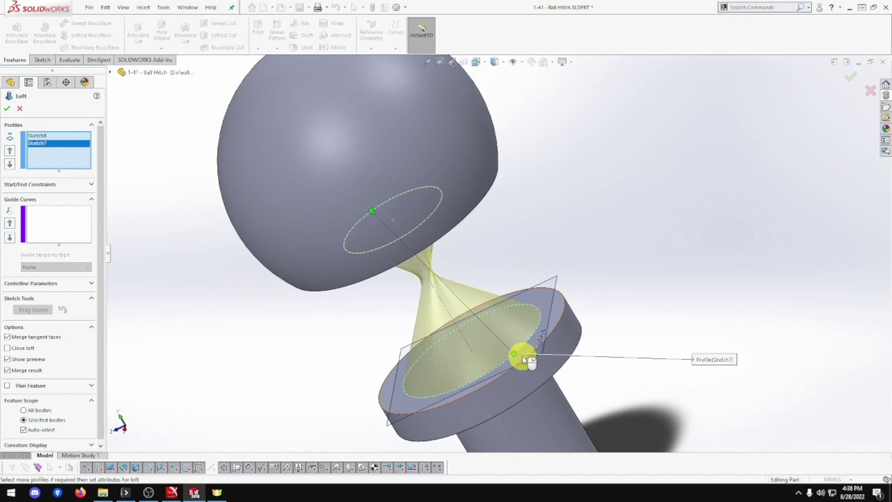
middle_drag(484, 352, 370, 334)
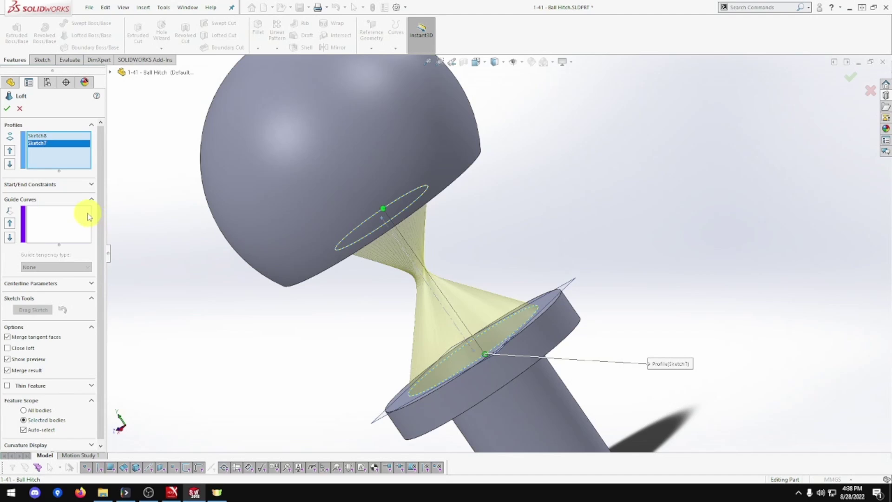
right_click(41, 143)
click(60, 162)
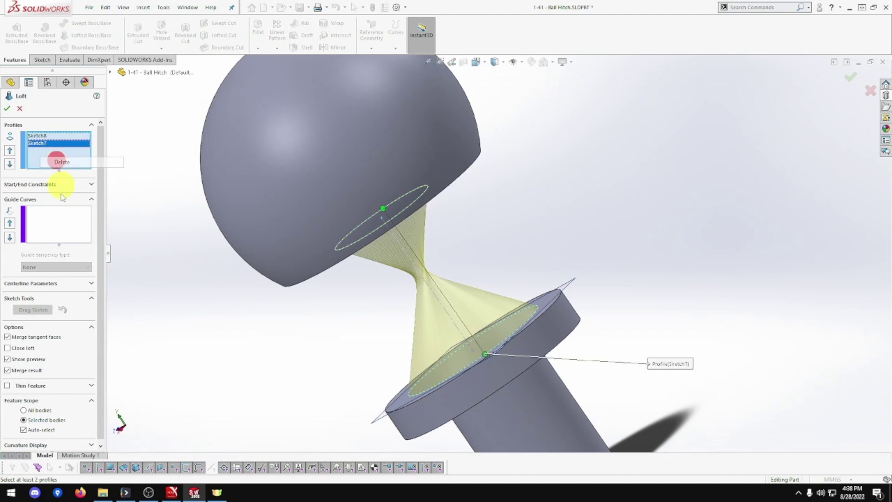
click(60, 225)
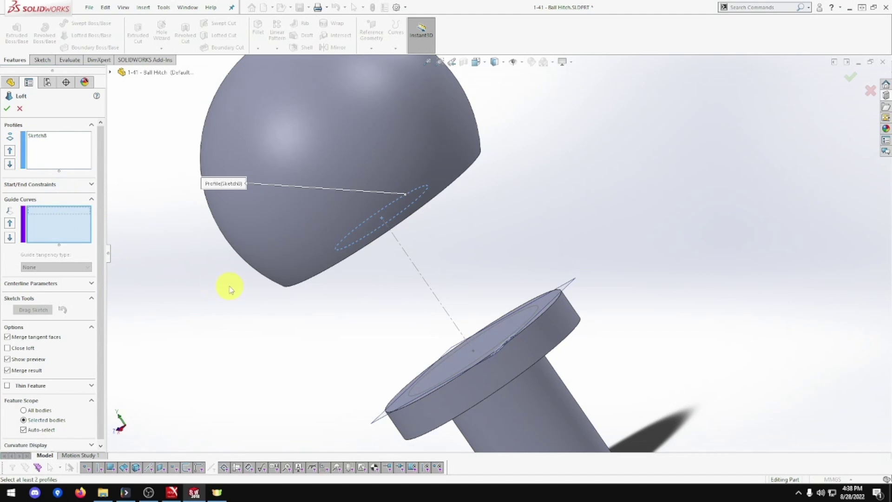
click(469, 364)
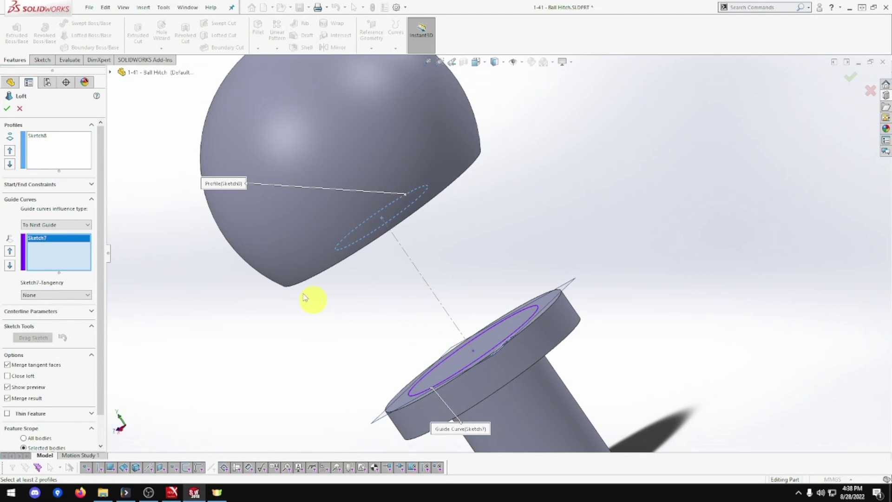
click(19, 108)
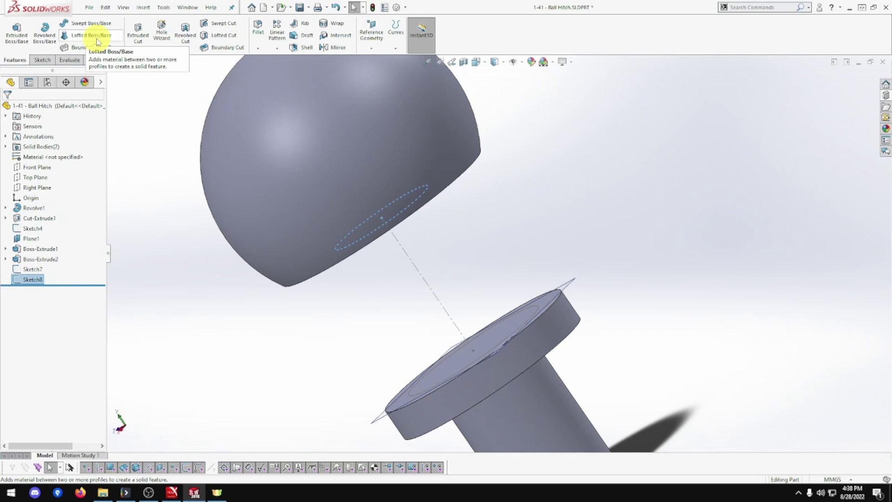
Step: Loft a solid neck between the 20 mm circle on the sphere's flat face and the 28 mm circle on the disc, with aligned connector points
click(97, 40)
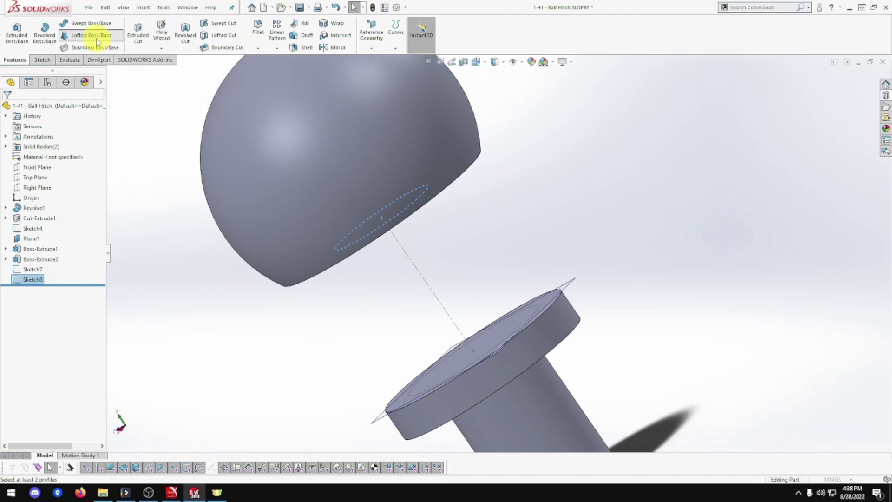
middle_drag(254, 296, 282, 305)
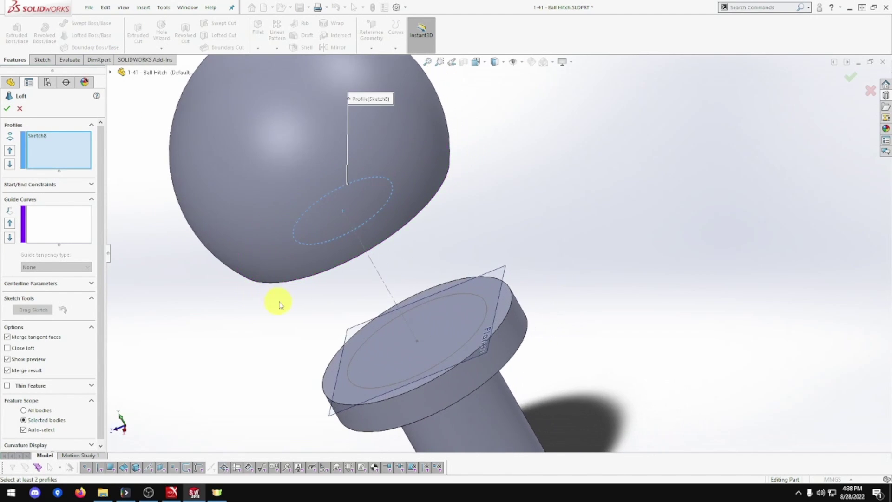
scroll(282, 304, up, 2)
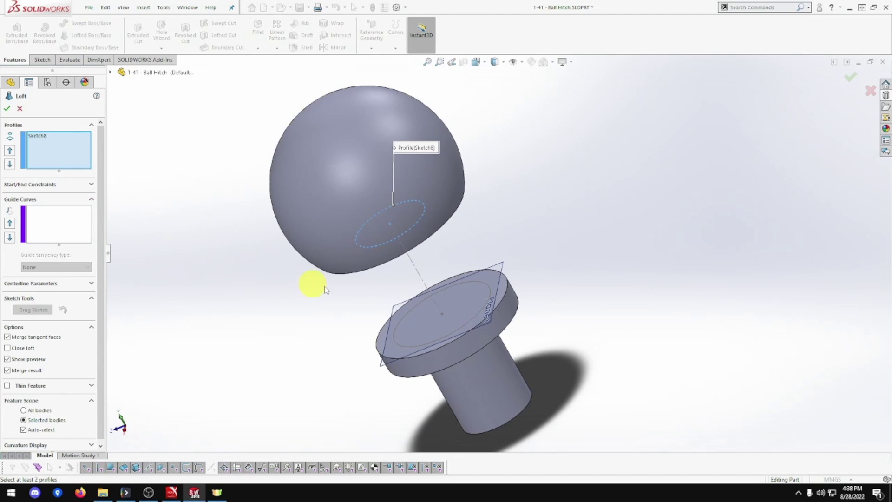
click(453, 333)
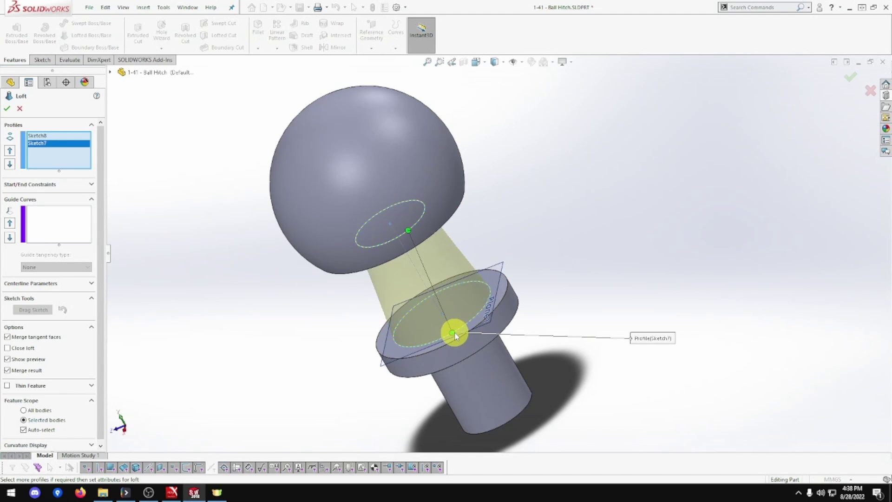
middle_drag(454, 335, 377, 328)
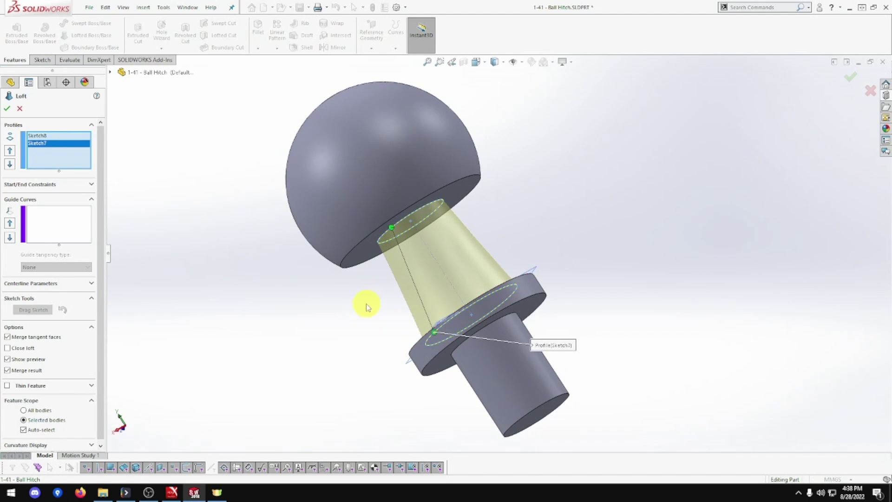
click(7, 110)
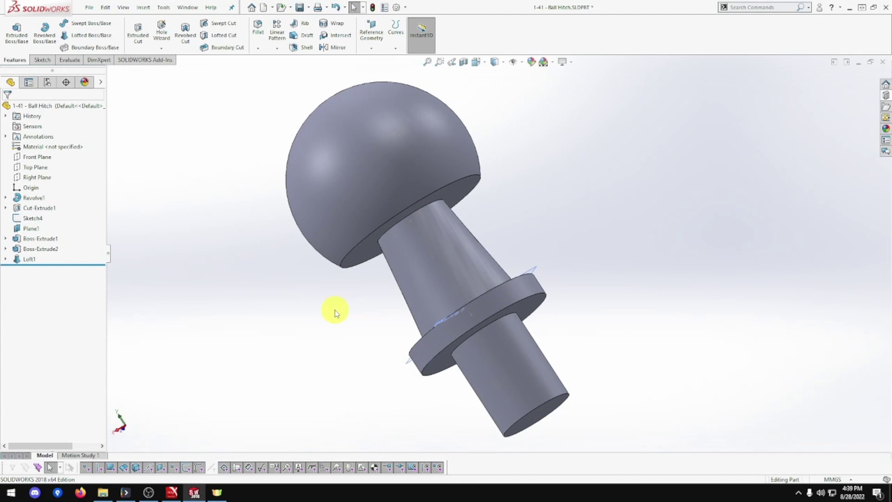
Step: Hide Plane1 and the centreline sketch inside the neck, and save the part
middle_drag(335, 308, 332, 383)
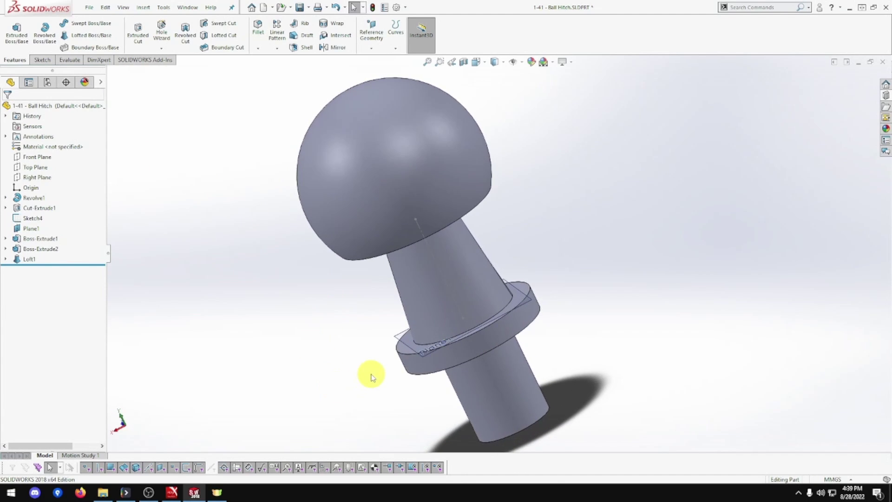
right_click(396, 339)
click(415, 326)
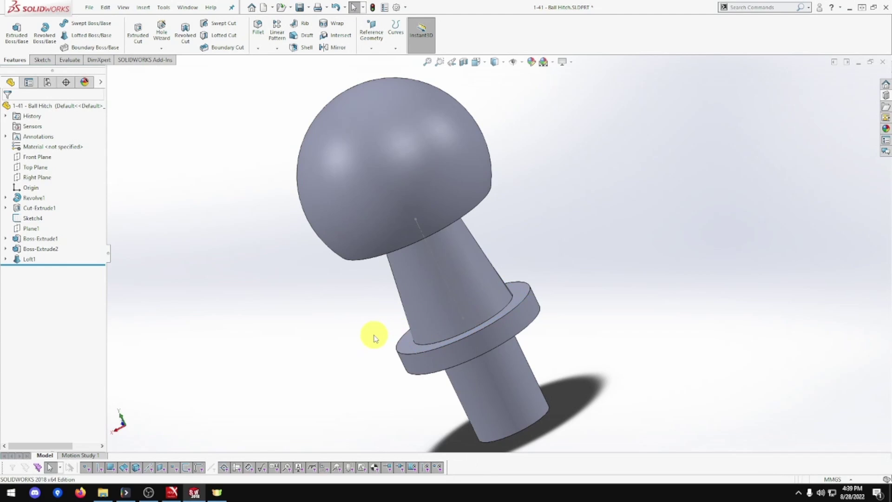
click(444, 274)
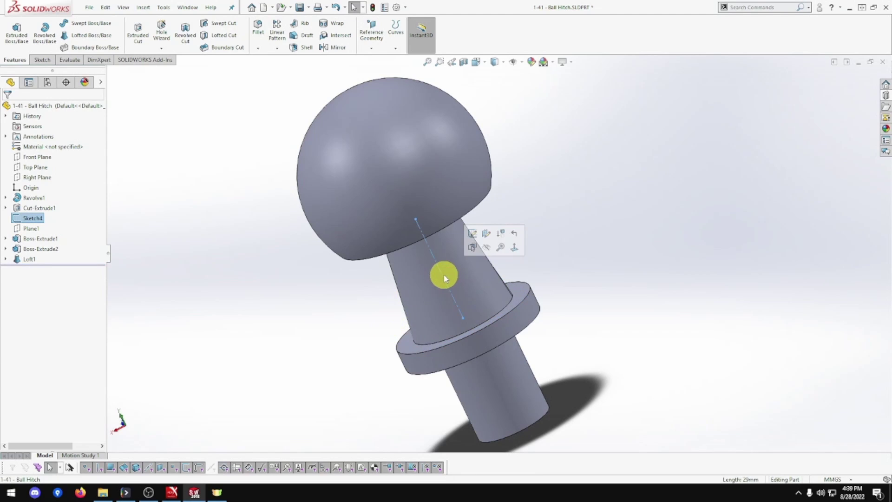
click(486, 247)
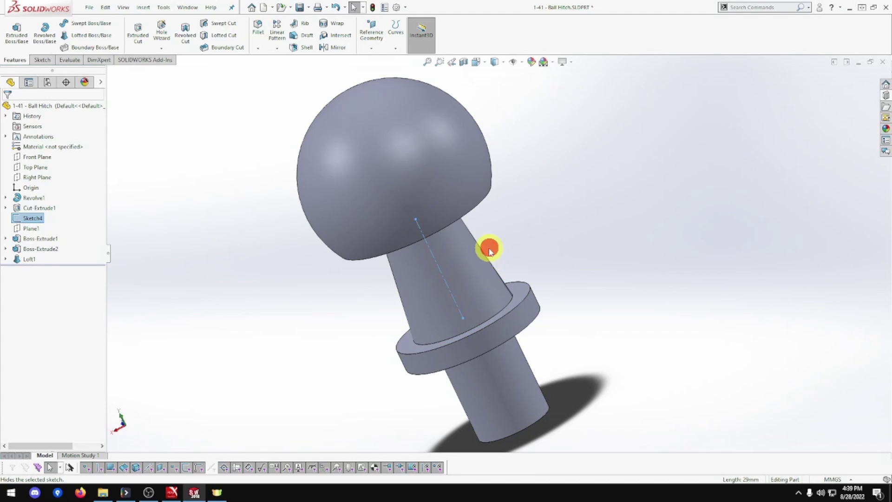
click(562, 268)
key(ctrl+s)
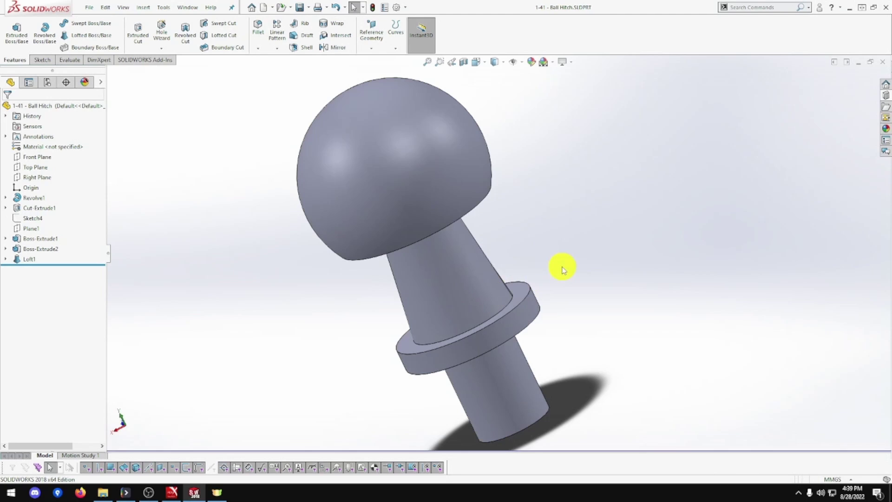
Step: Fillet the edge where the neck meets the sphere's flat face with a 3 mm radius
middle_drag(562, 268, 492, 236)
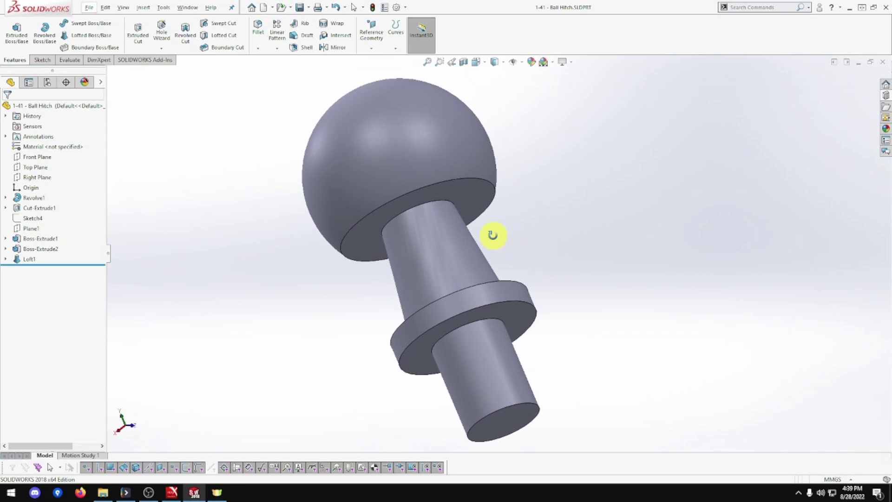
click(259, 41)
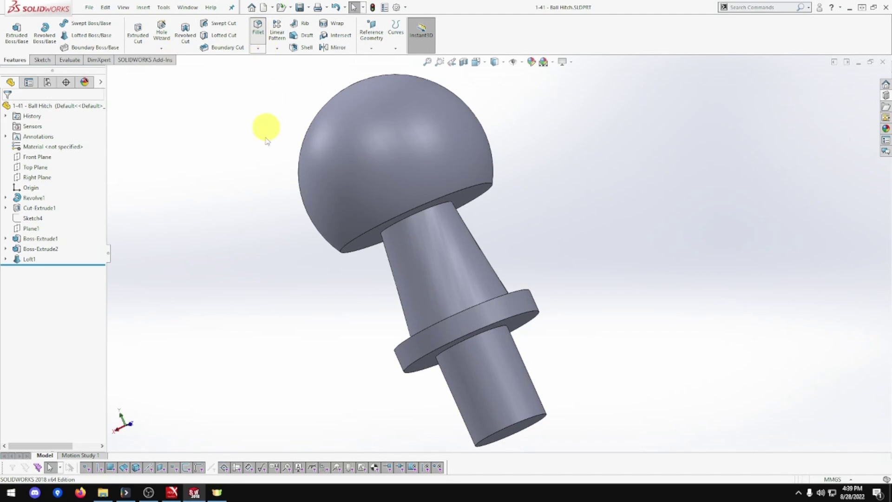
text(3)
key(Return)
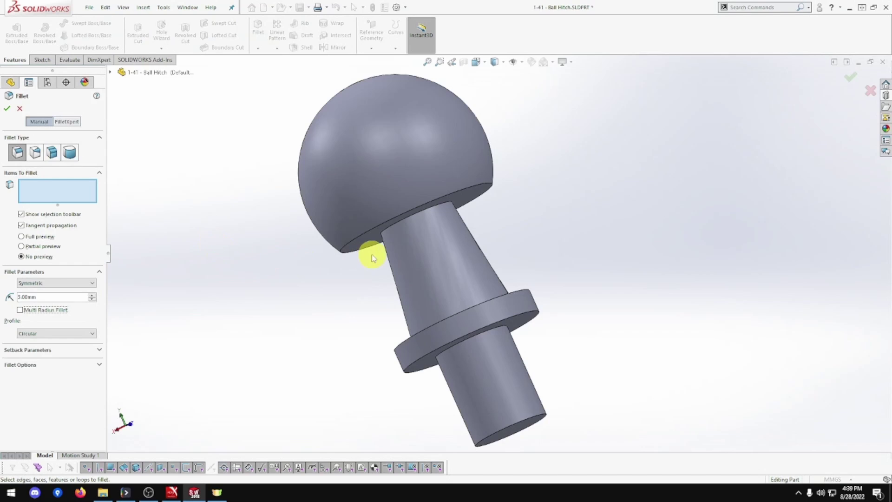
click(396, 224)
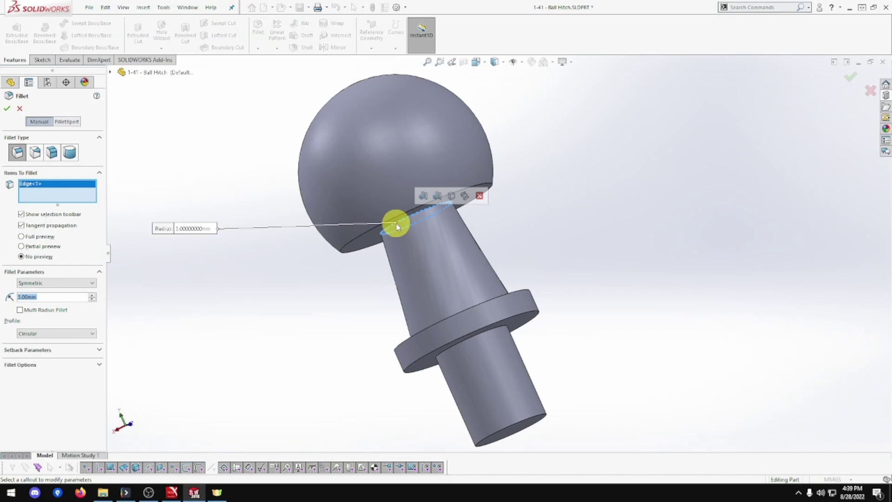
click(6, 110)
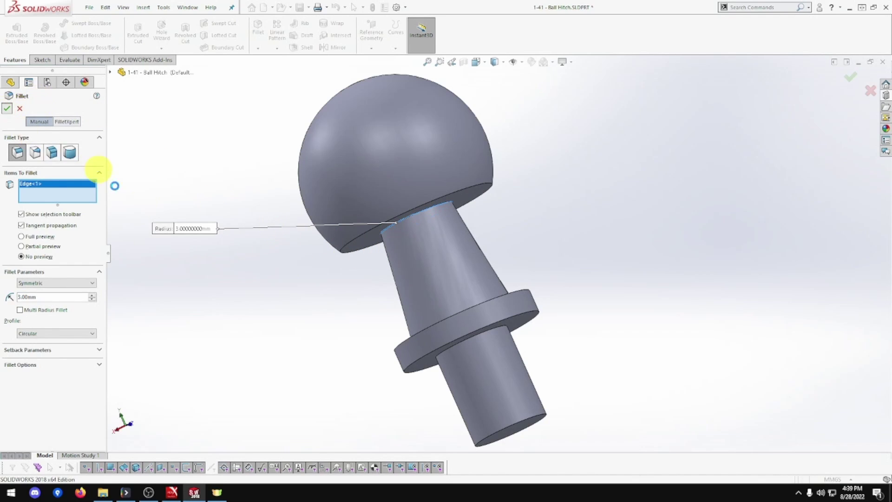
Step: Edit the neck fillet to also include the edge where the neck meets the disc
middle_drag(253, 298, 275, 324)
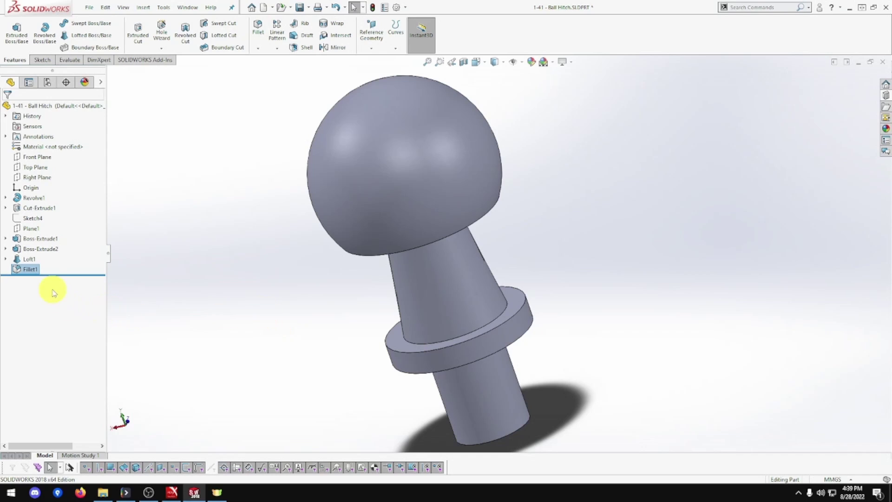
click(29, 272)
click(31, 248)
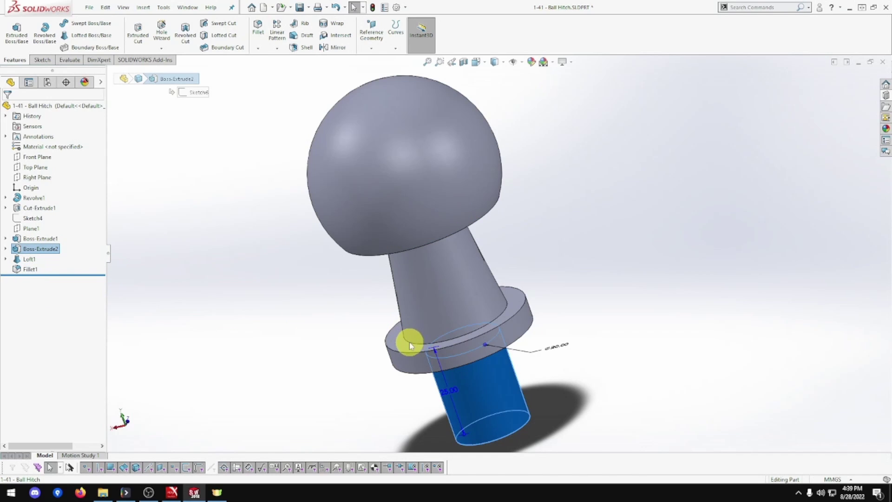
click(243, 281)
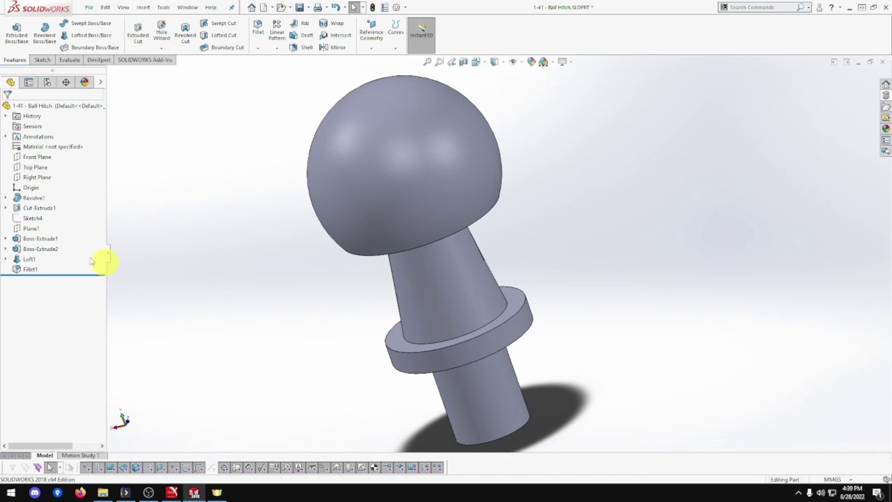
click(18, 269)
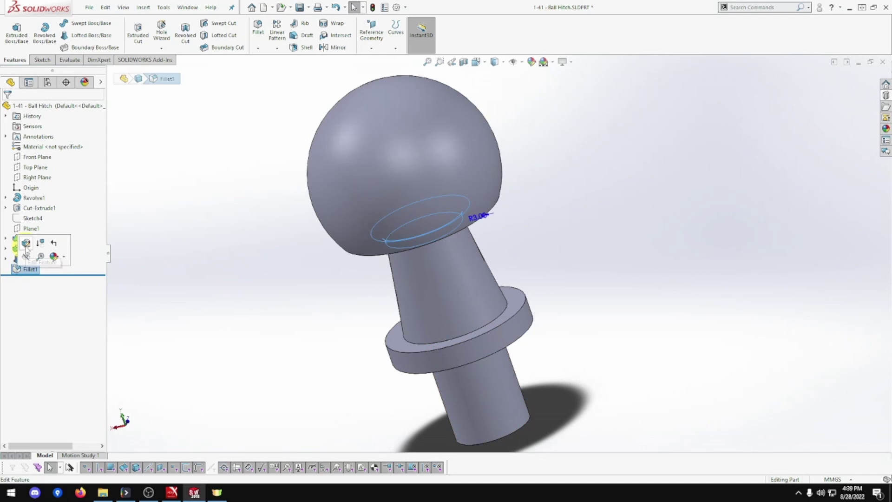
click(411, 342)
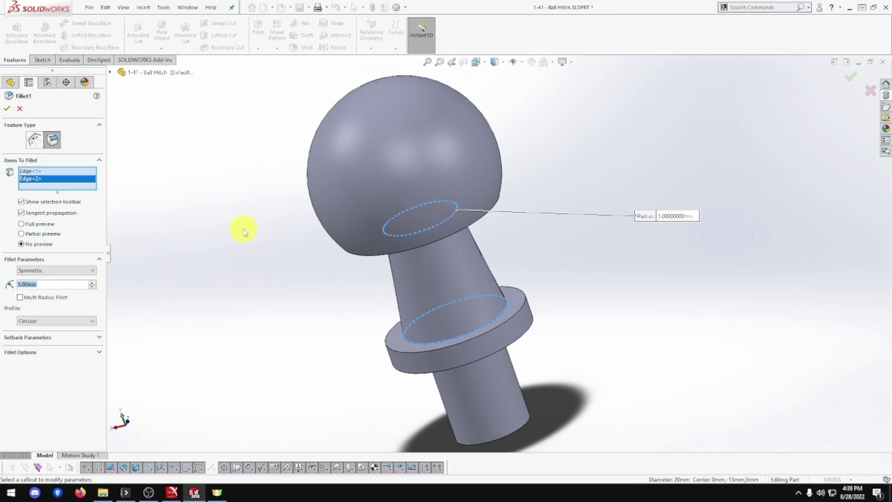
click(7, 110)
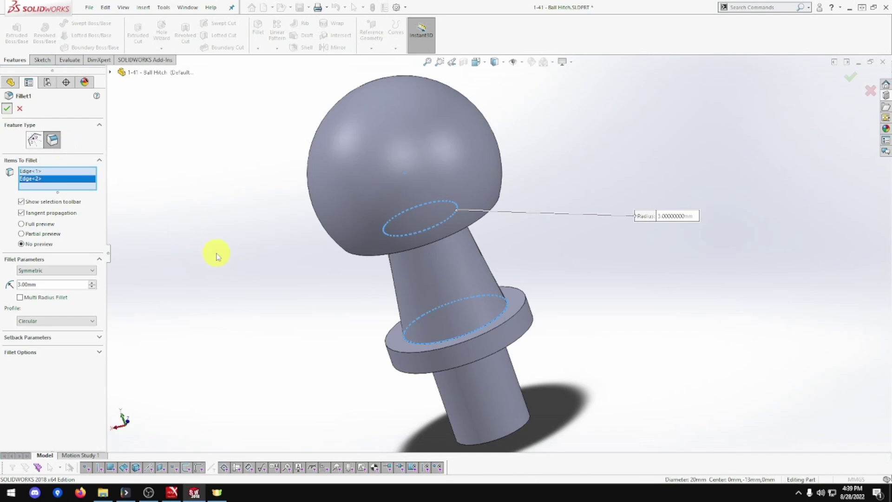
Step: Start a thread on the shank with size M20x1.5, located at the circular edge where the shank meets the disc
middle_drag(261, 313, 225, 287)
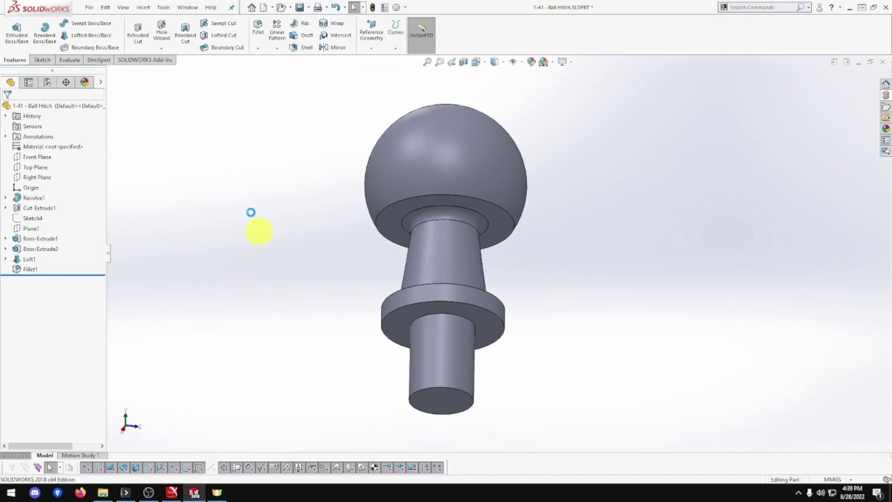
click(161, 48)
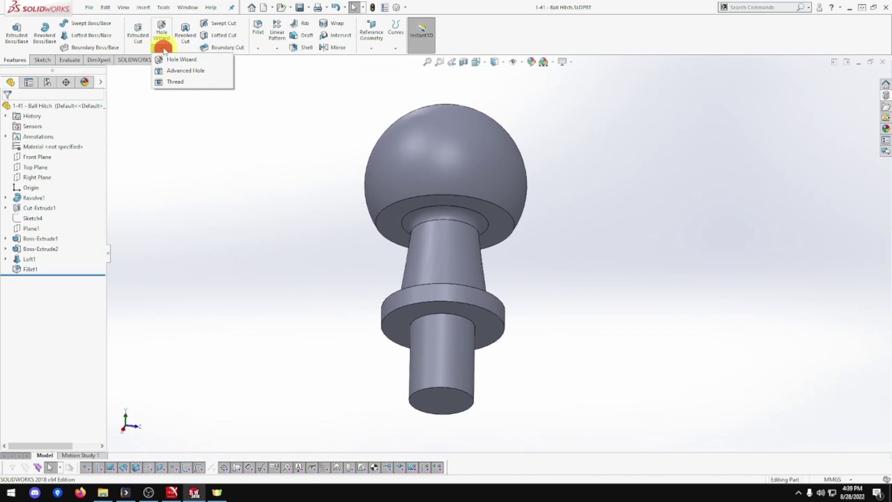
click(181, 83)
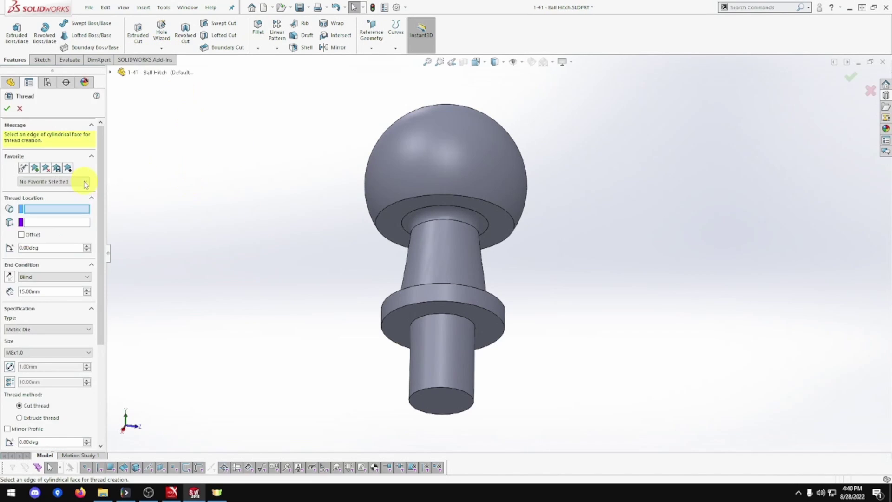
click(80, 352)
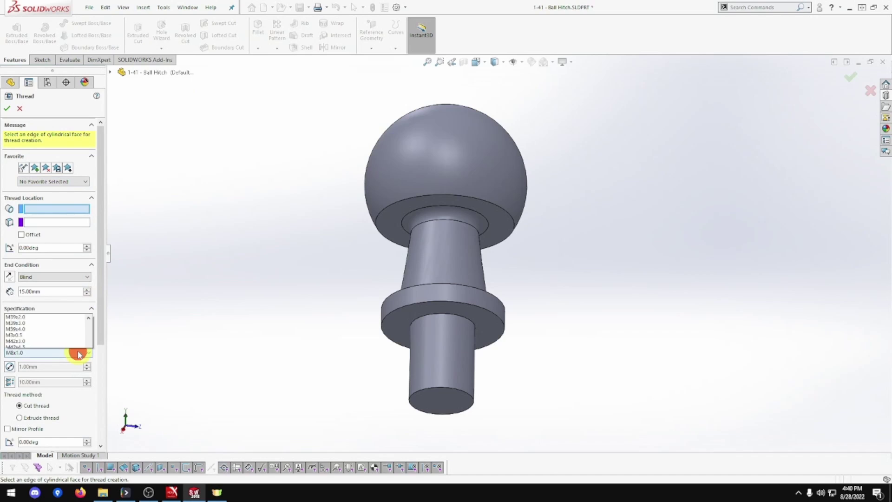
scroll(67, 294, up, 10)
scroll(65, 294, up, 5)
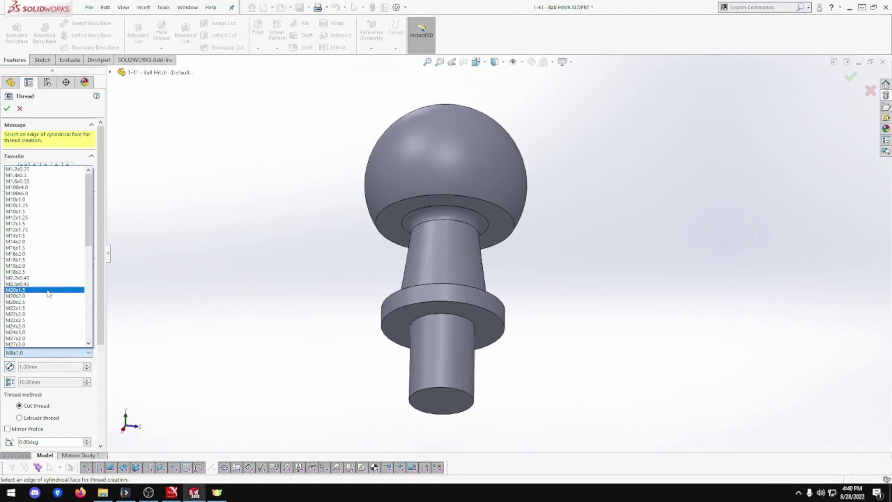
click(48, 290)
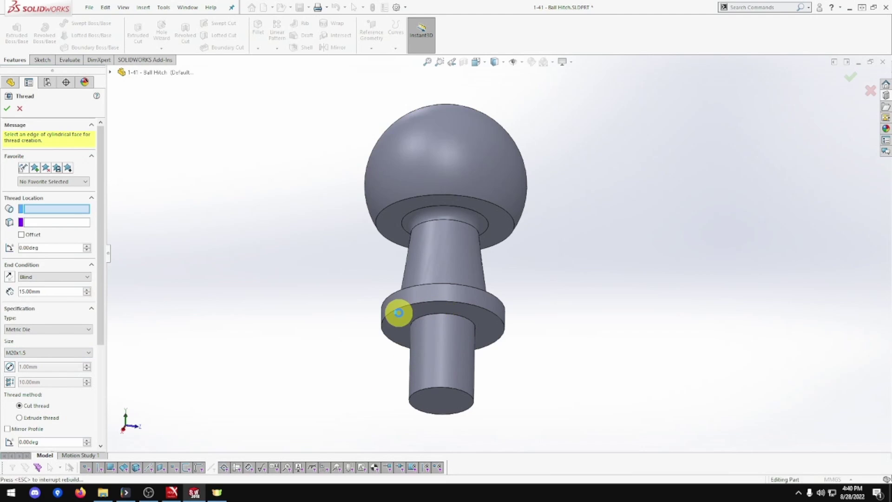
click(399, 312)
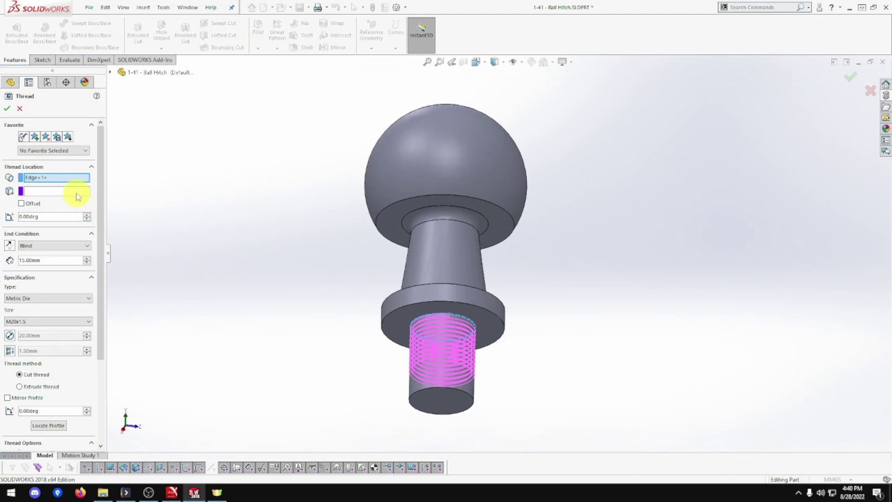
click(52, 192)
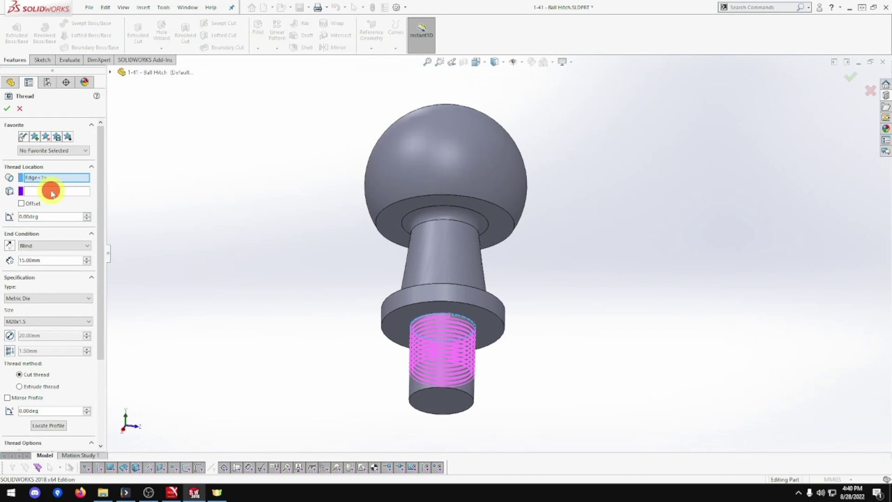
click(444, 405)
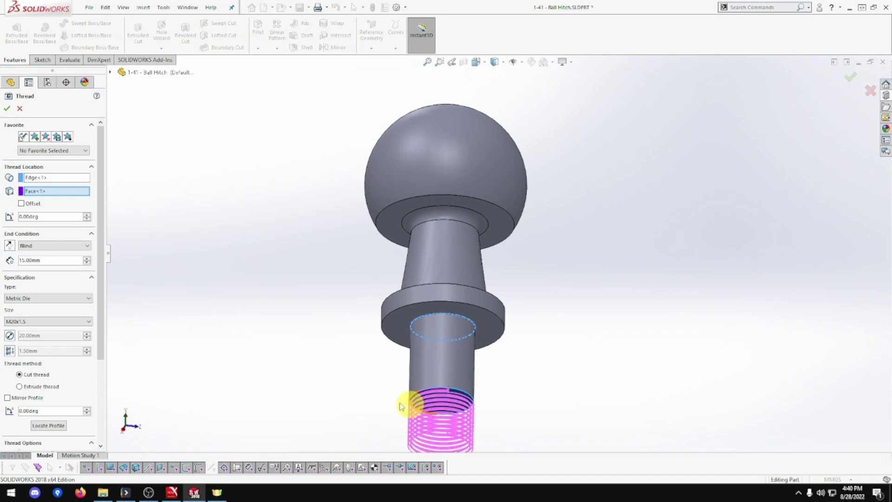
middle_drag(376, 402, 378, 418)
scroll(379, 420, up, 1)
scroll(379, 421, down, 1)
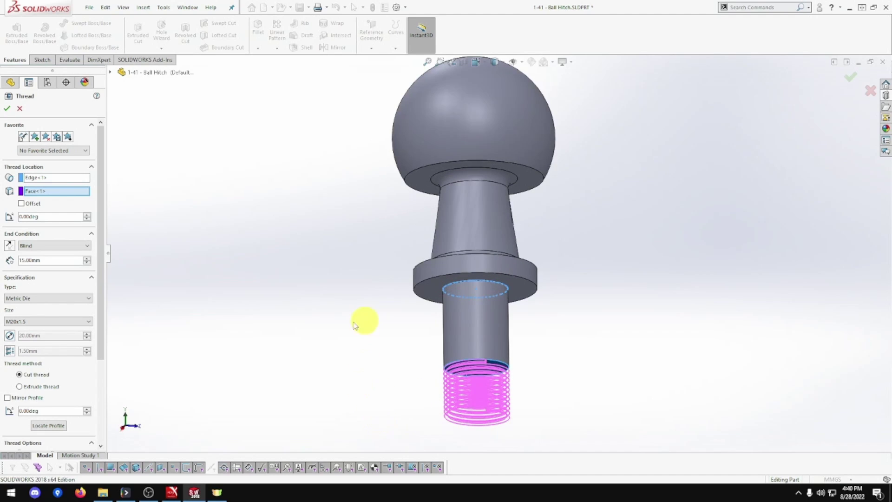
right_click(61, 193)
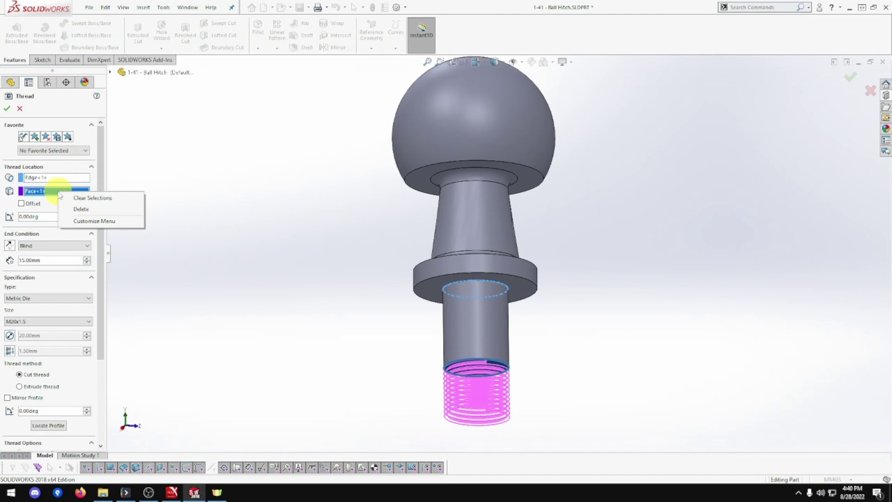
click(80, 196)
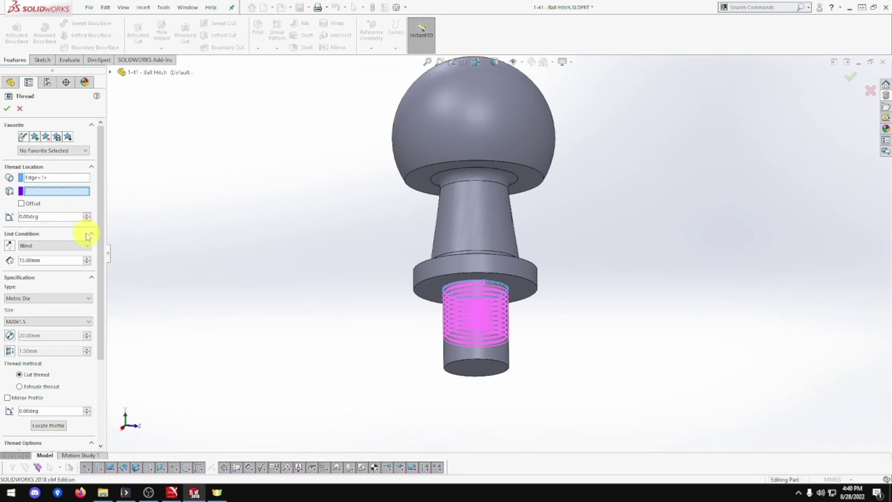
Step: Set the thread's end condition to Up To Selection, ending at the shank's flat end face, and create the thread
click(87, 245)
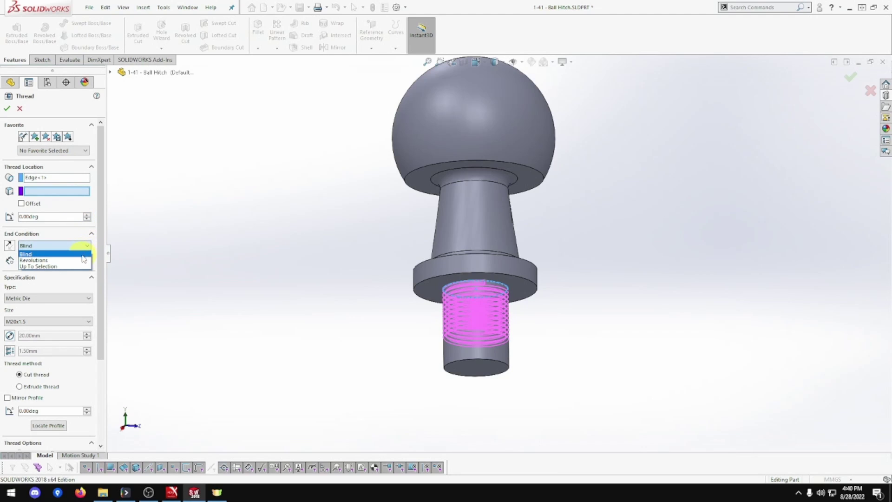
click(79, 266)
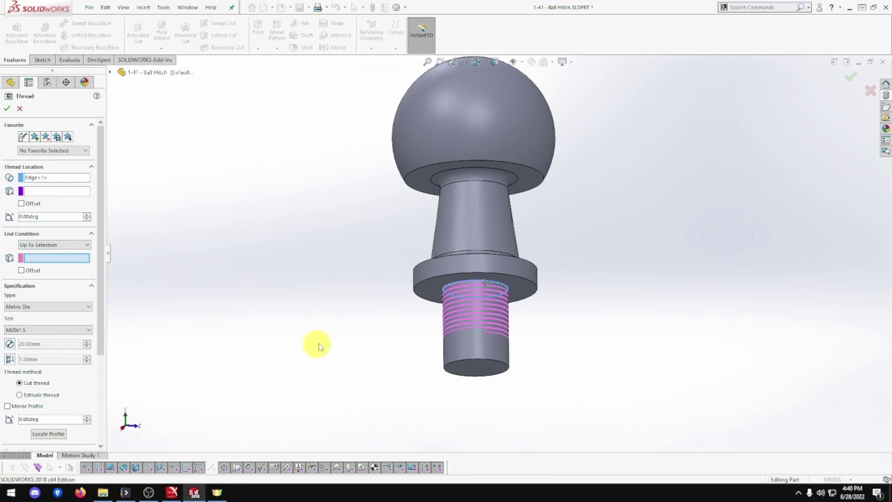
click(459, 372)
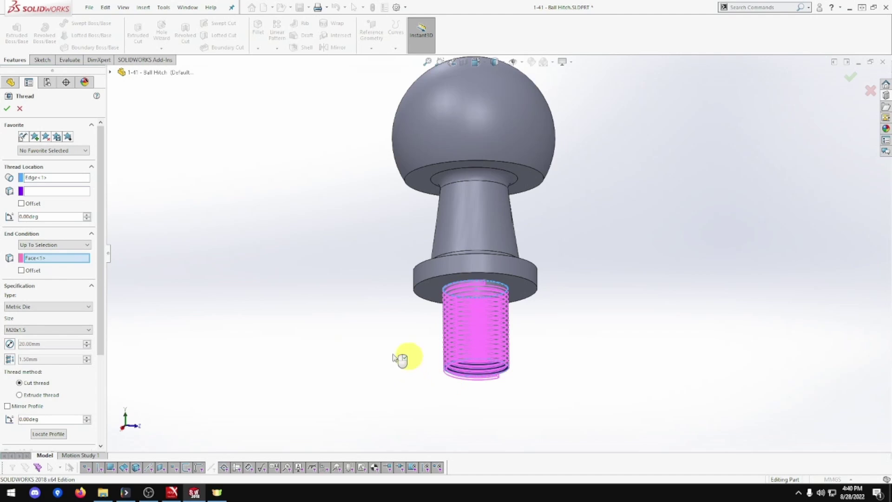
click(7, 109)
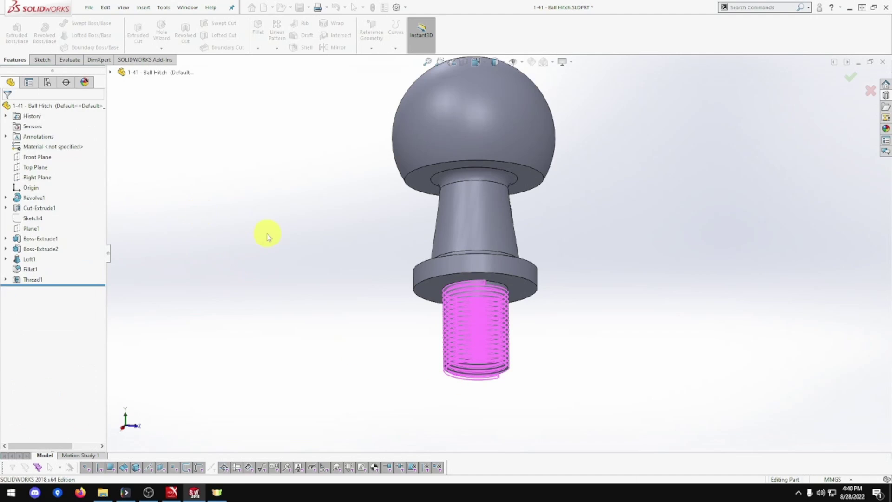
Step: Inspect the cut thread on the shank from the side and return to the isometric view
middle_drag(331, 276, 618, 265)
scroll(637, 240, down, 3)
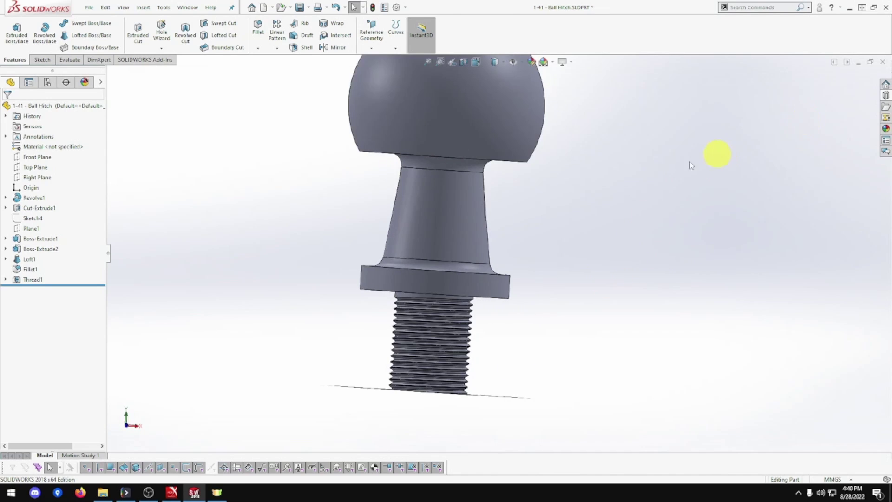
scroll(533, 183, up, 3)
click(482, 63)
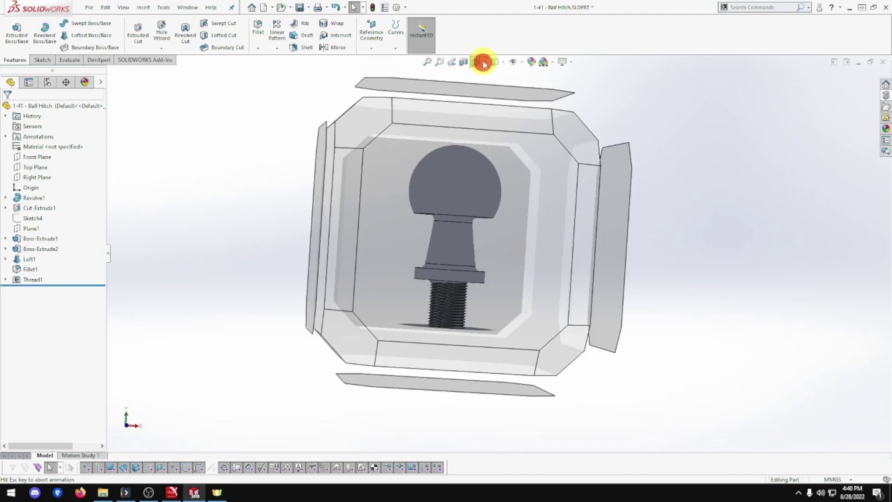
click(478, 225)
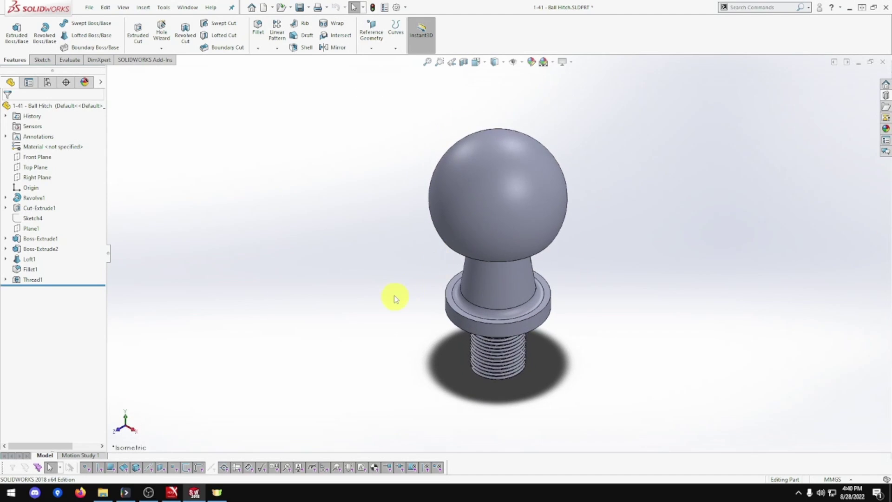